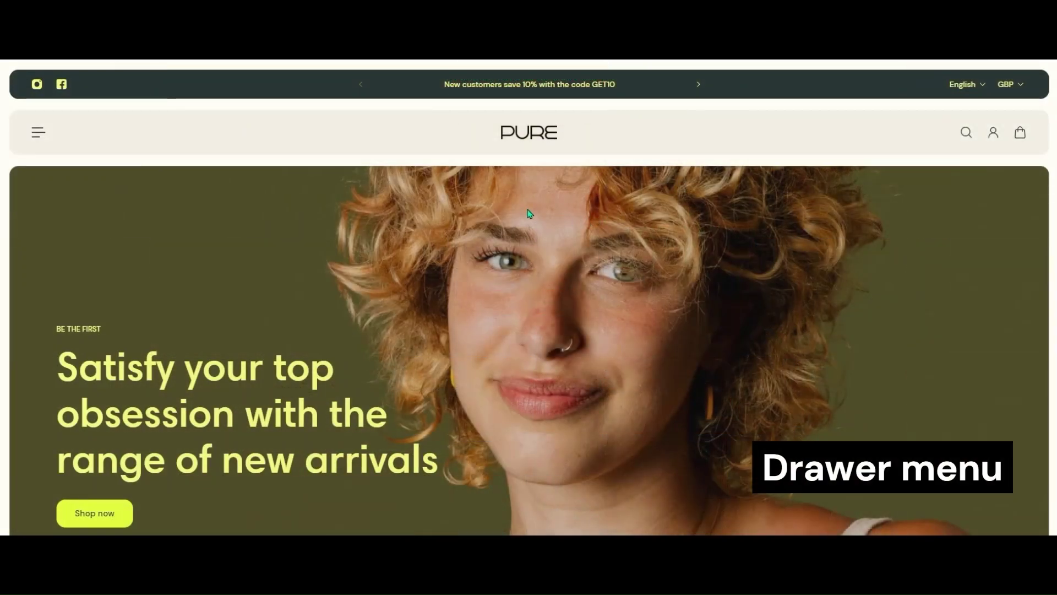
Step: Open the PURE store's drawer menu and expand its Shop submenu
click(33, 132)
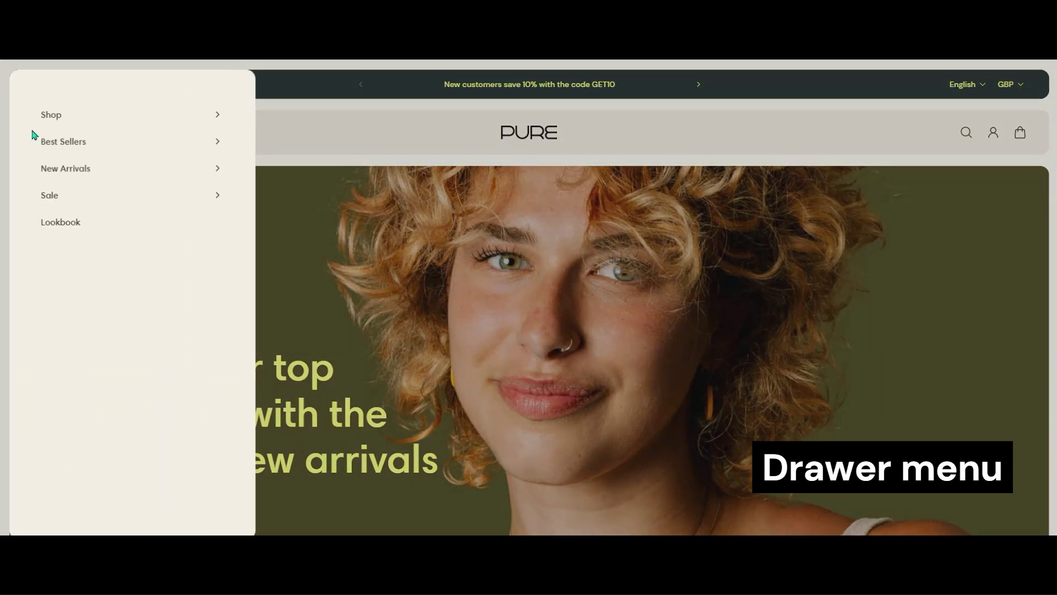
click(88, 117)
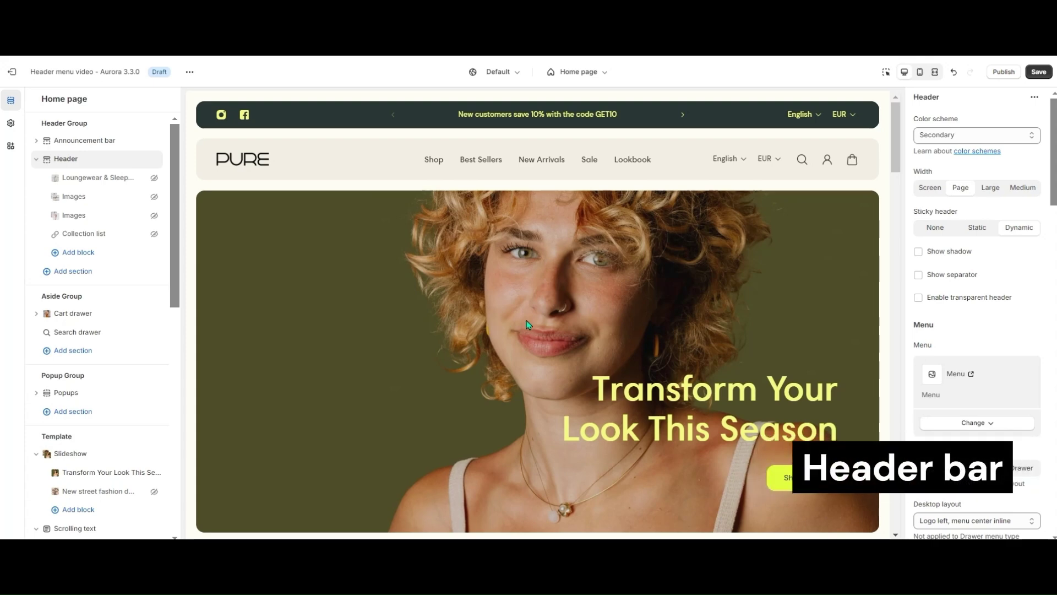
click(954, 142)
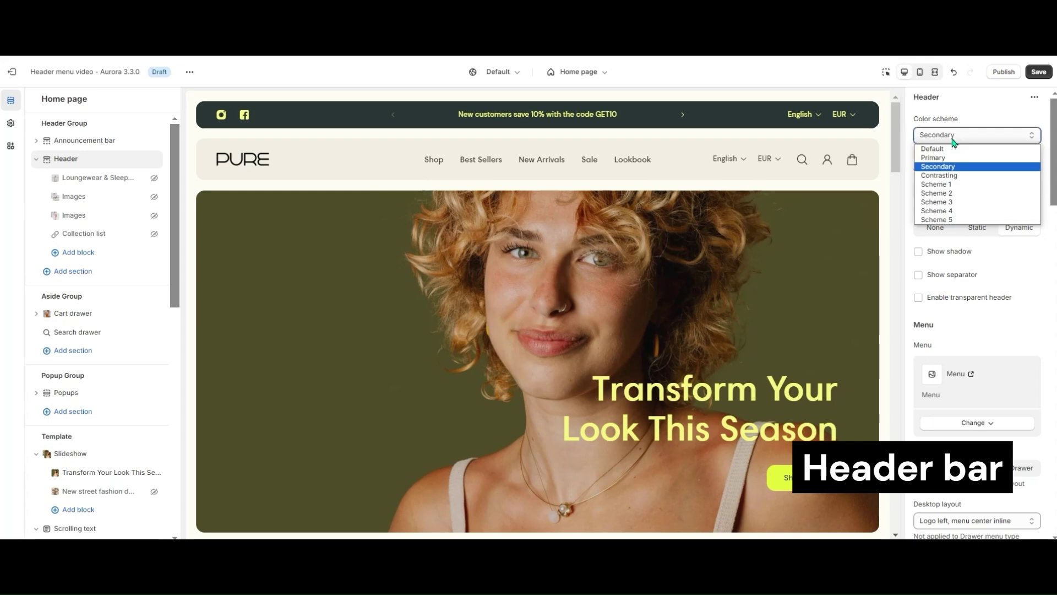
click(938, 167)
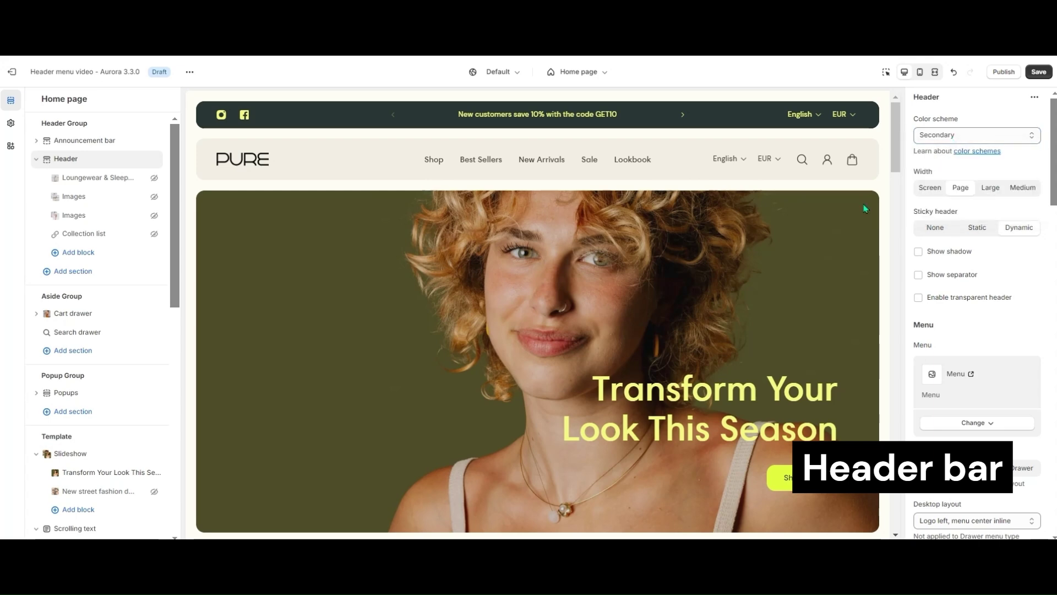
click(973, 229)
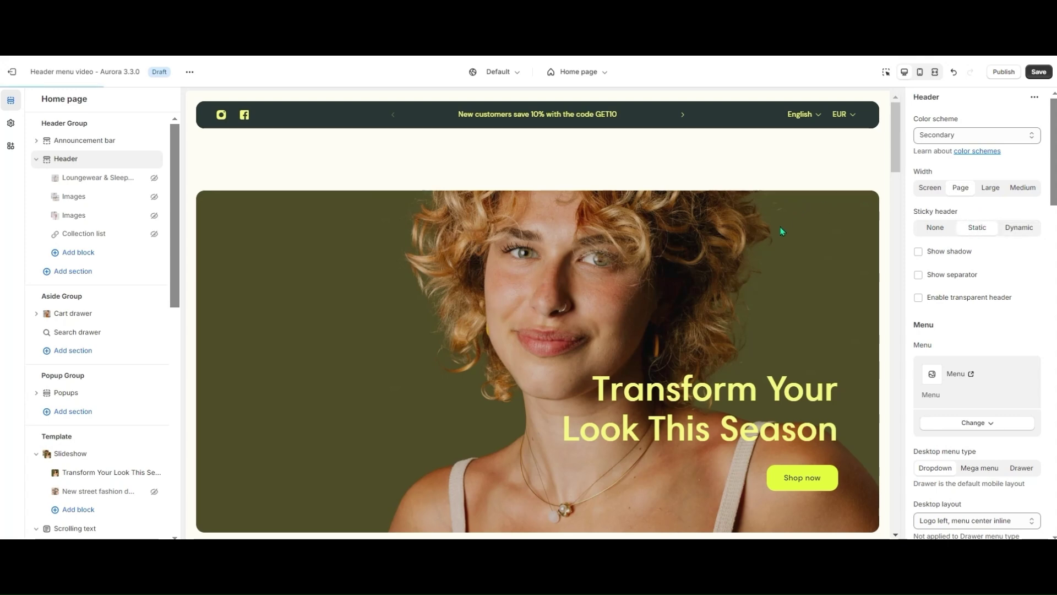
scroll(782, 232, down, 3)
scroll(779, 236, down, 1)
scroll(779, 236, up, 4)
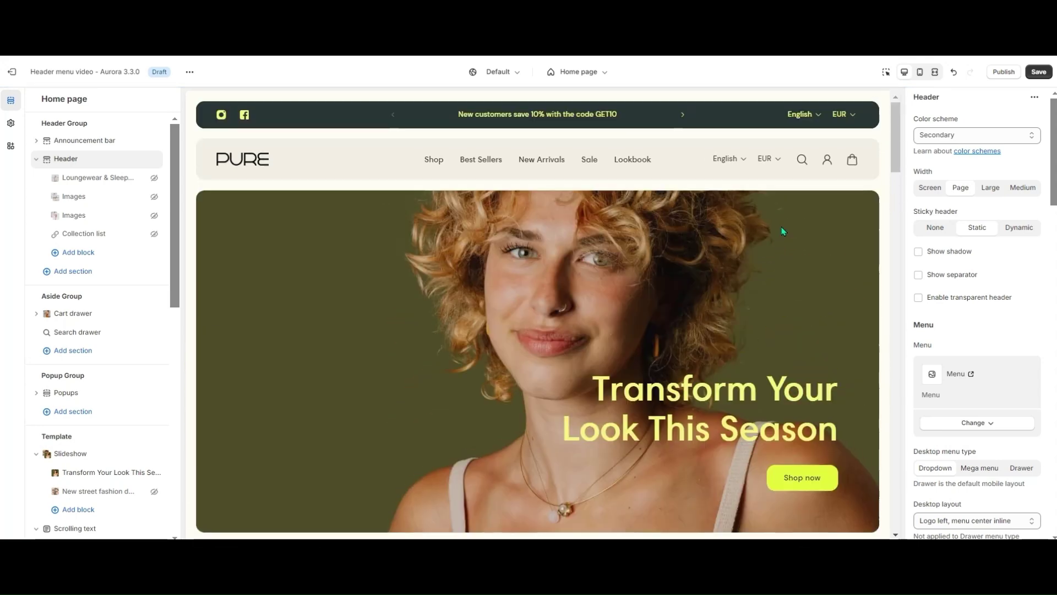
click(1014, 232)
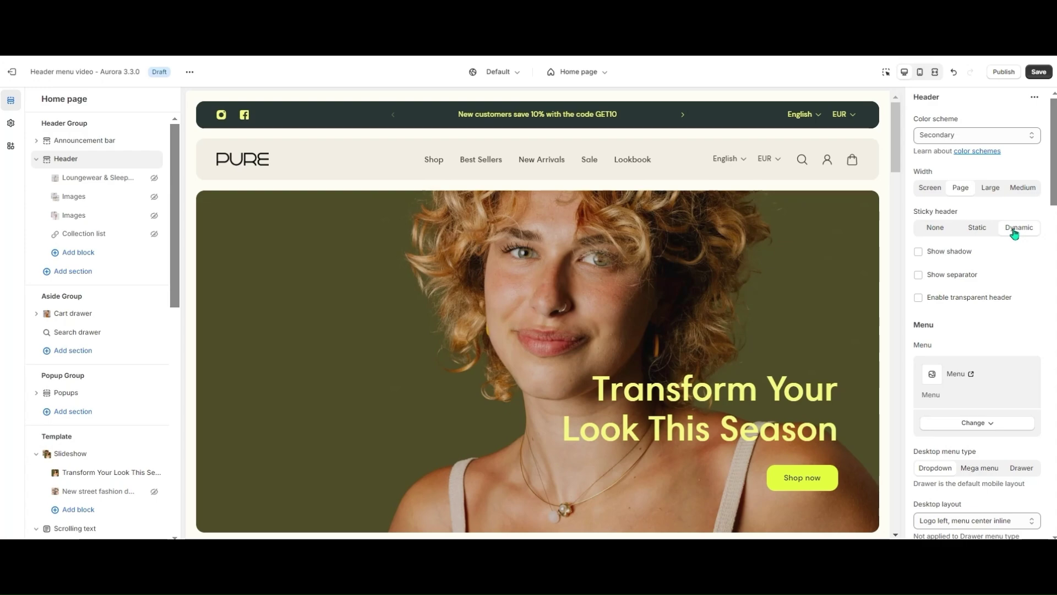
scroll(753, 260, down, 2)
scroll(752, 258, down, 4)
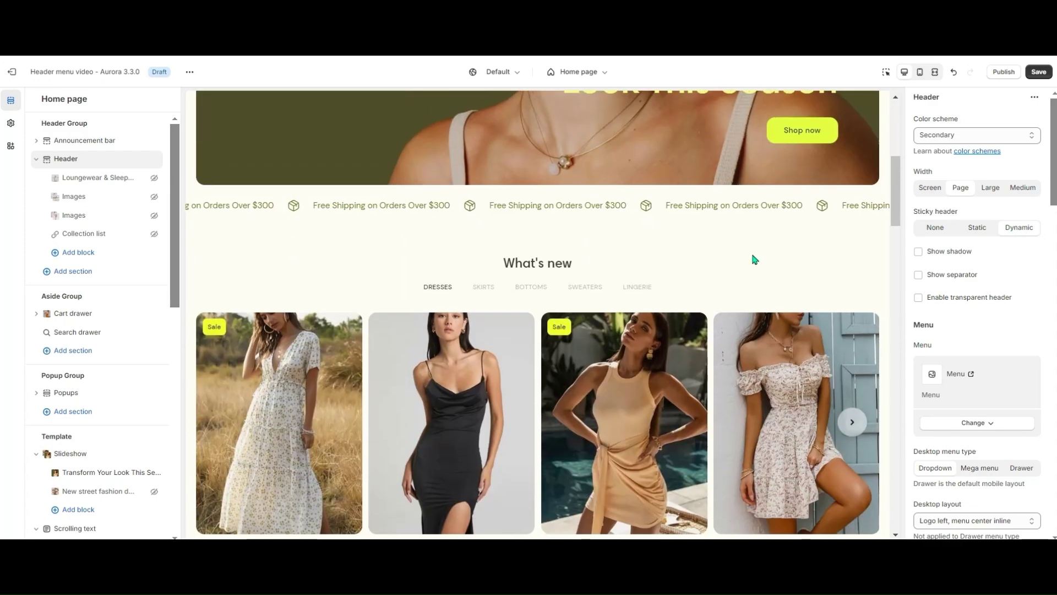
scroll(751, 257, down, 3)
scroll(754, 259, up, 2)
scroll(754, 259, up, 3)
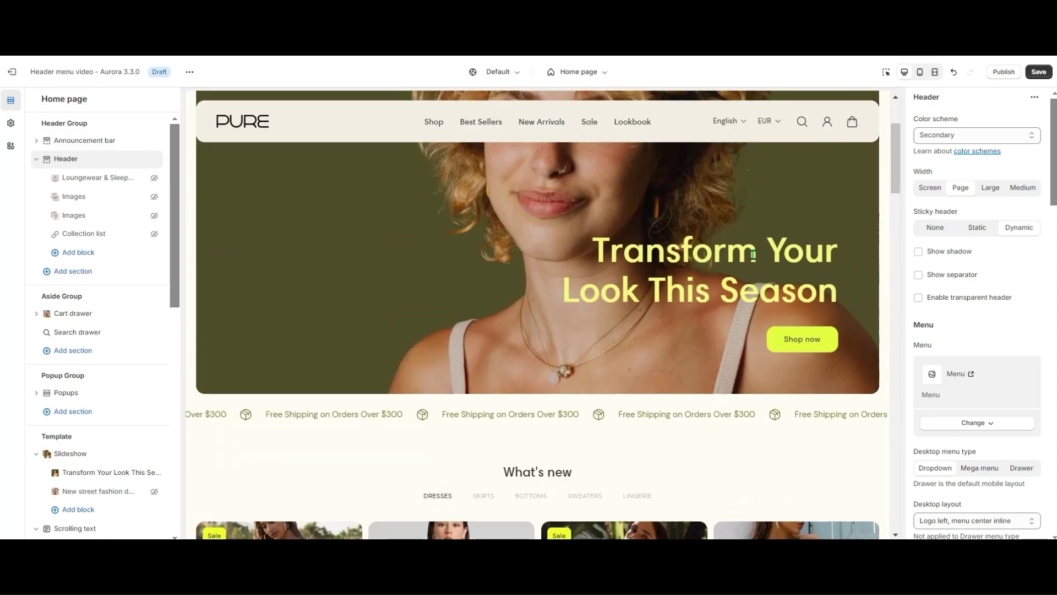
scroll(753, 259, up, 2)
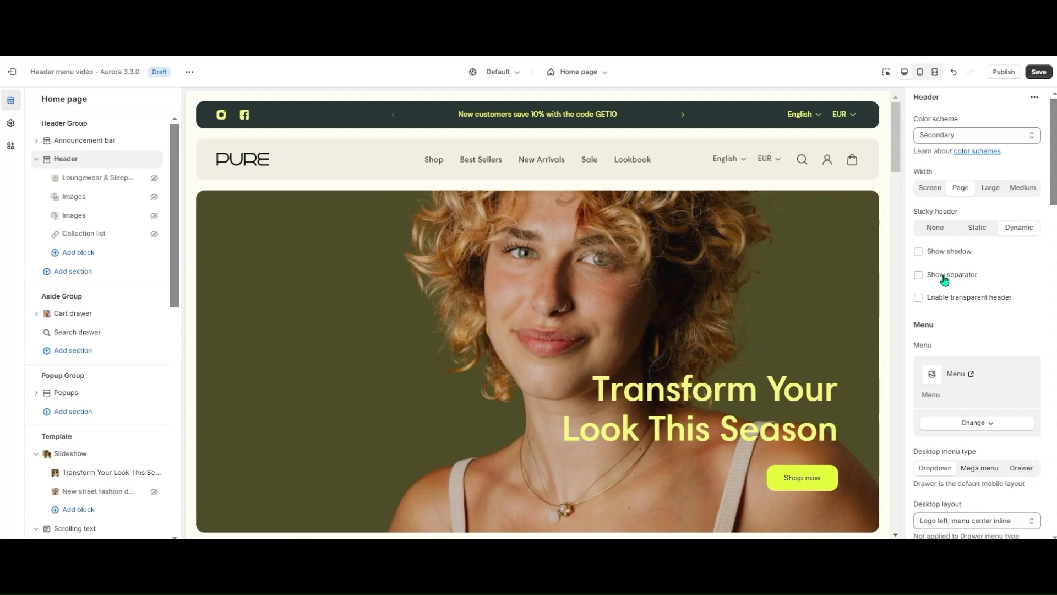
click(959, 137)
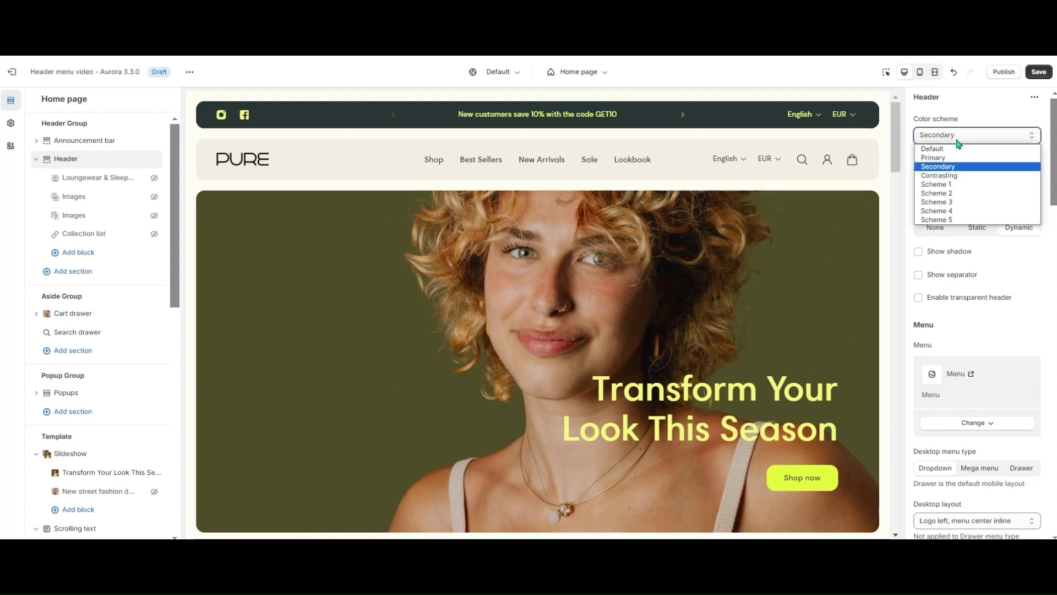
click(951, 150)
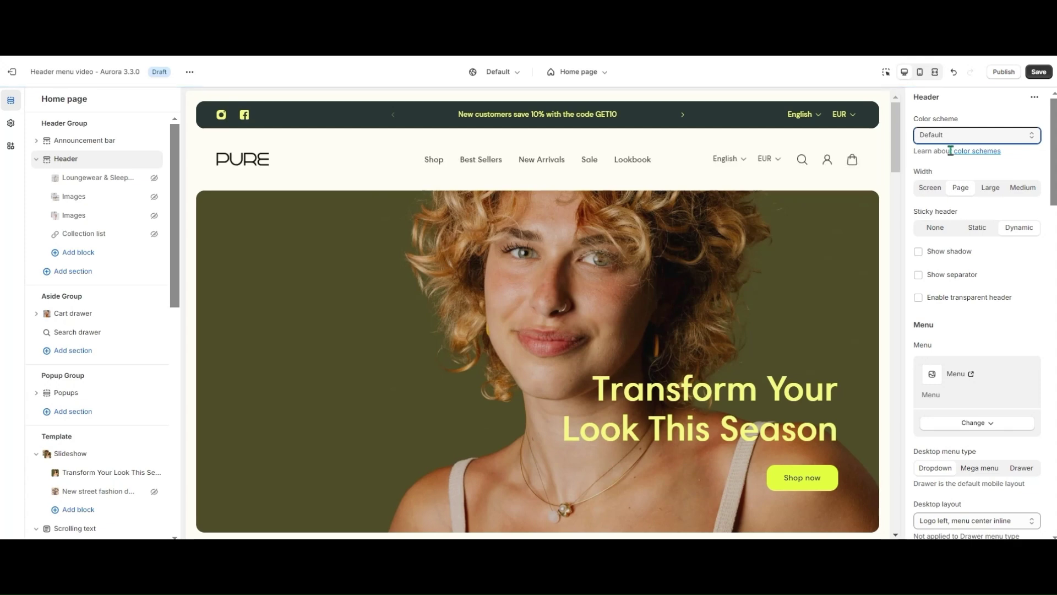
click(956, 254)
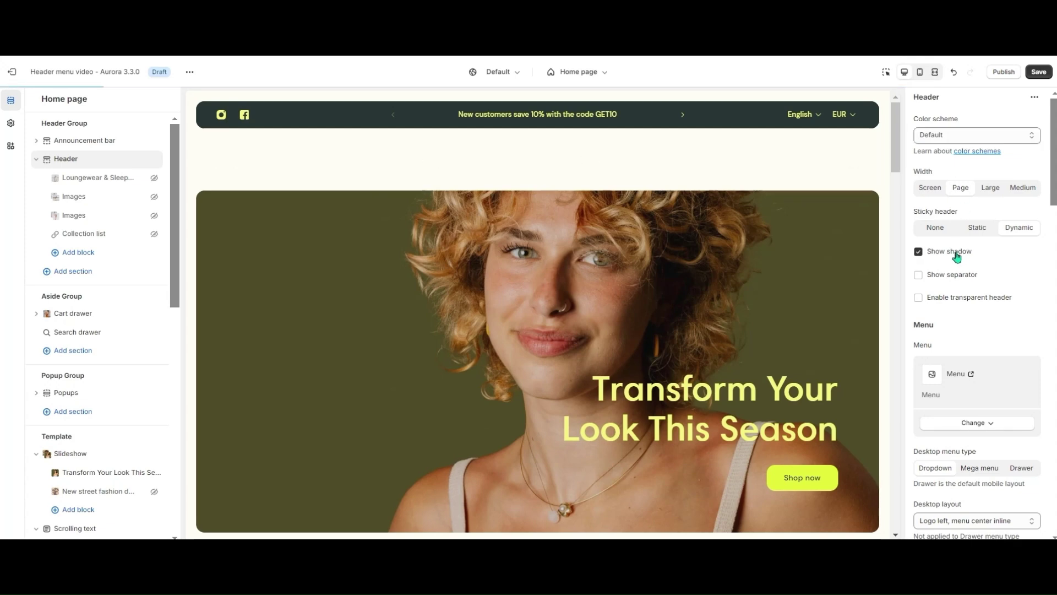
click(957, 256)
click(956, 283)
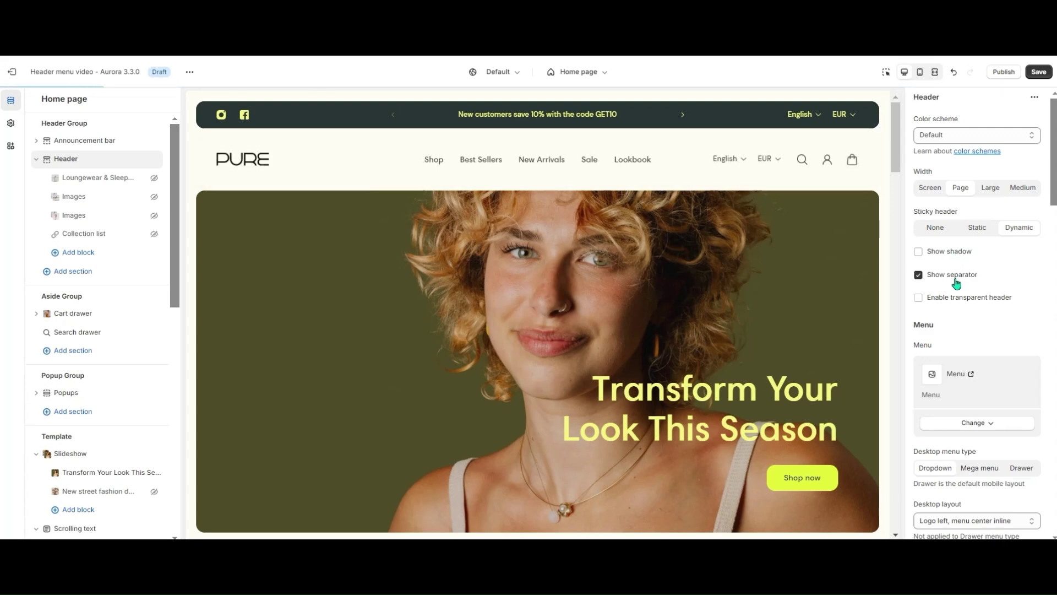
click(956, 283)
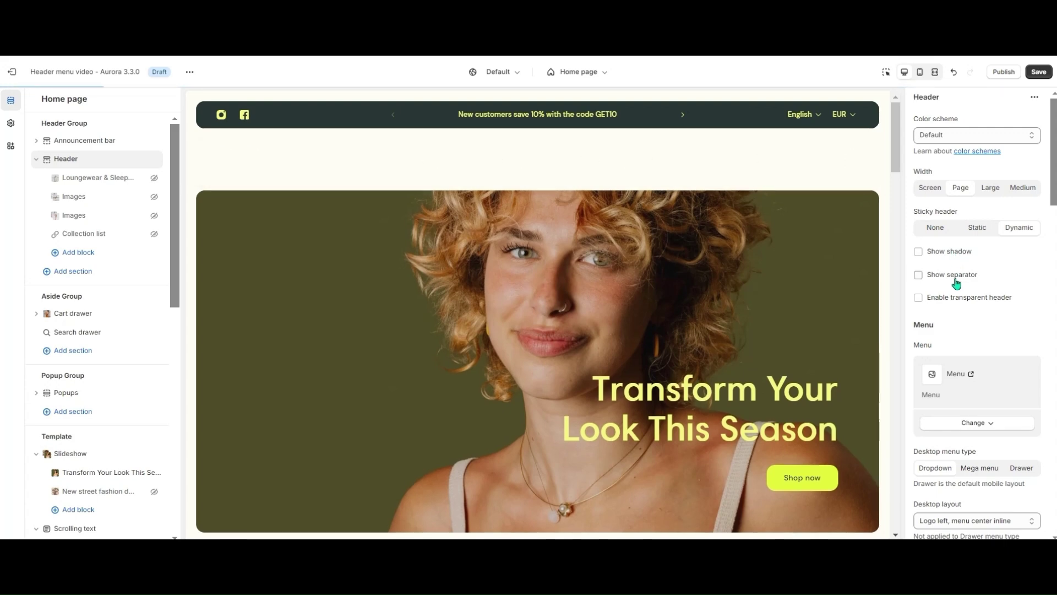
click(958, 136)
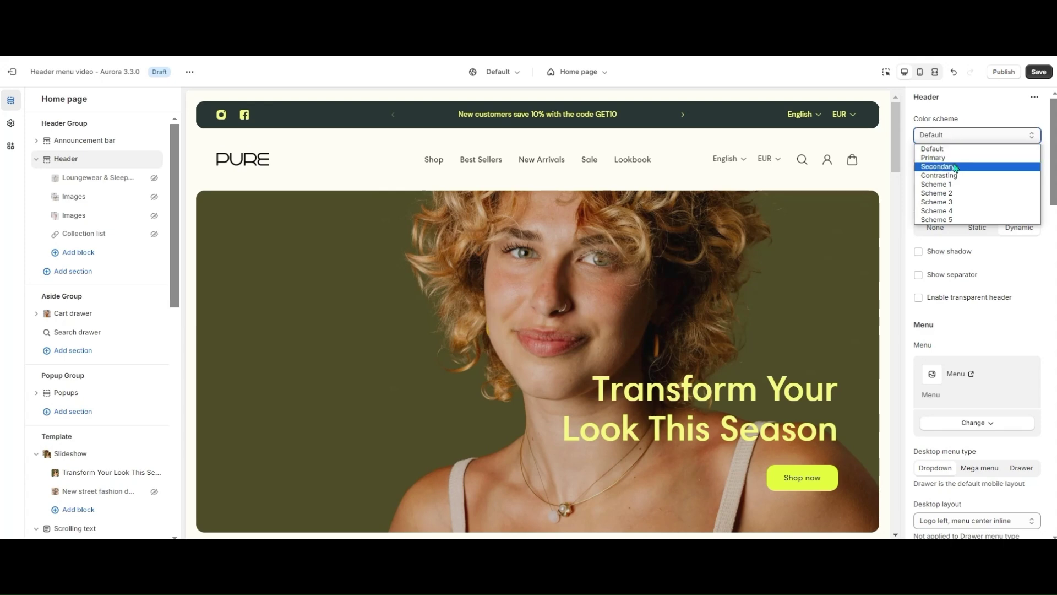
click(955, 168)
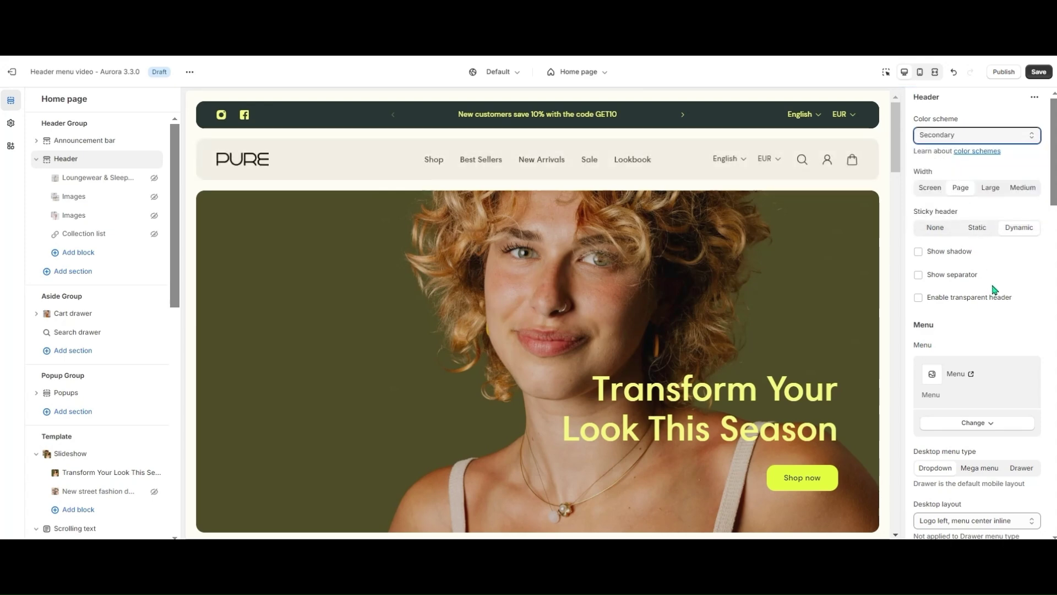
Step: Turn on Enable transparent header in the Header section settings
click(967, 303)
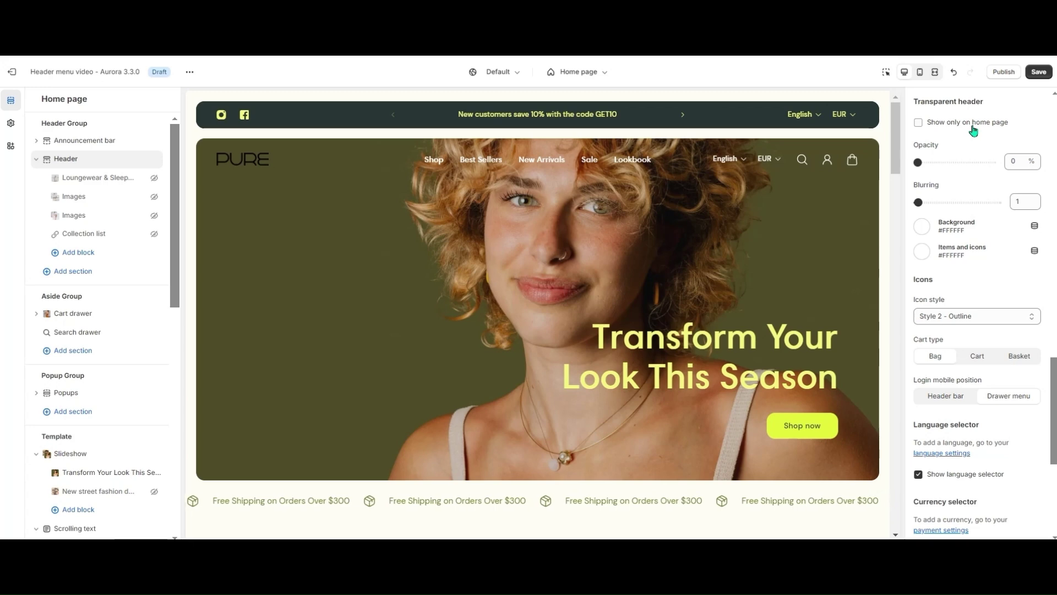
Step: Set header opacity 50, blurring 15, background #1BF126 and items and icons #C8EB0F
click(1020, 159)
text(50)
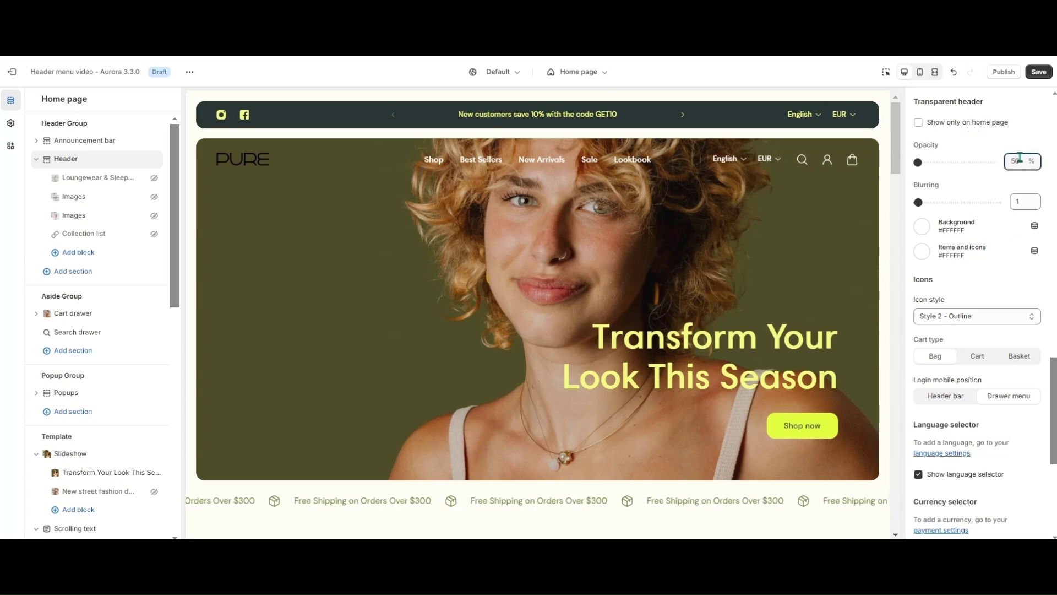
click(1028, 202)
text(5)
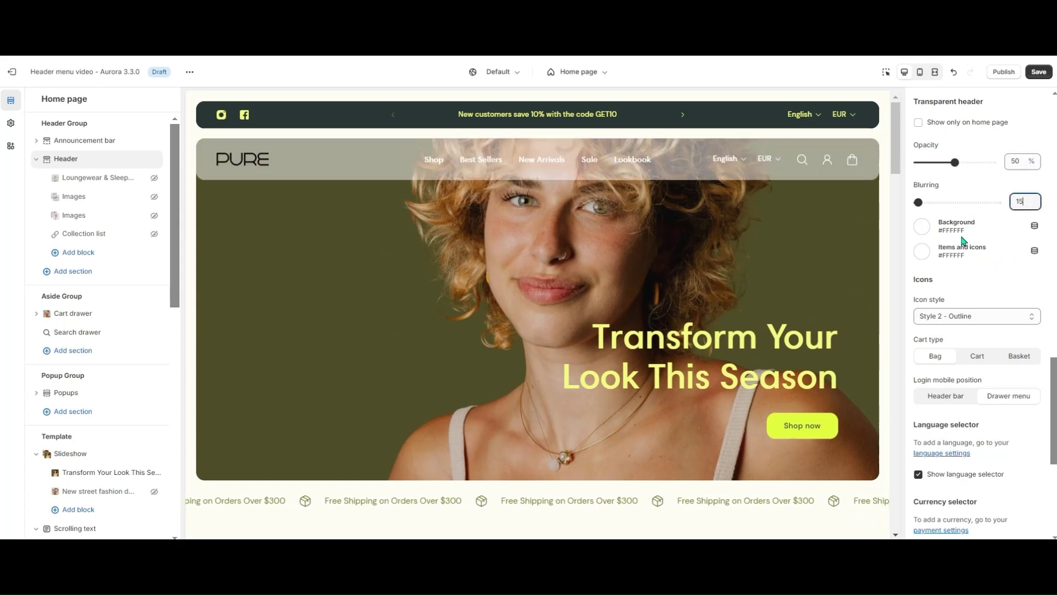
click(924, 228)
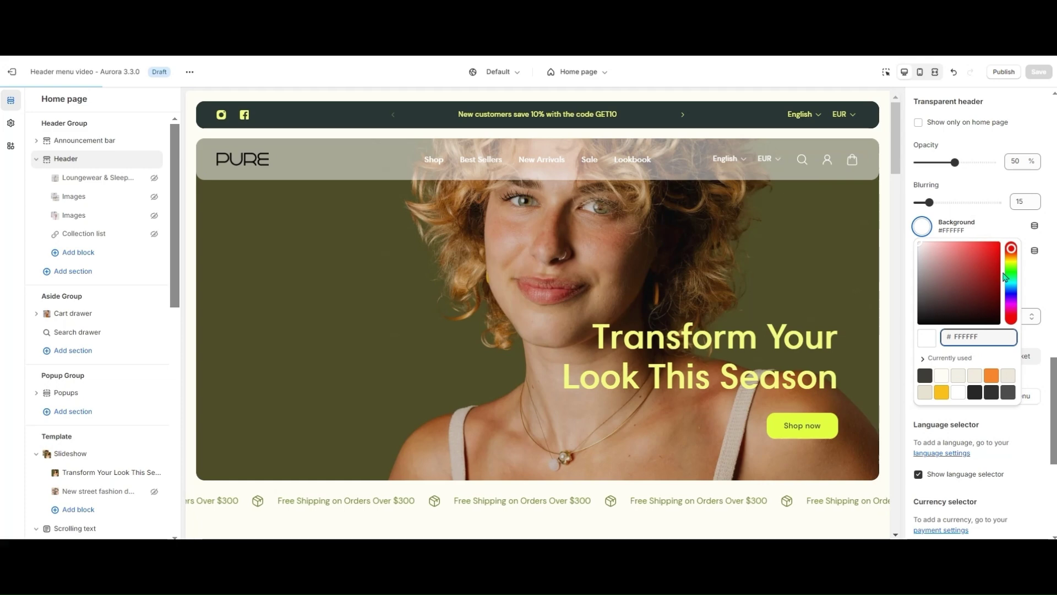
click(1006, 274)
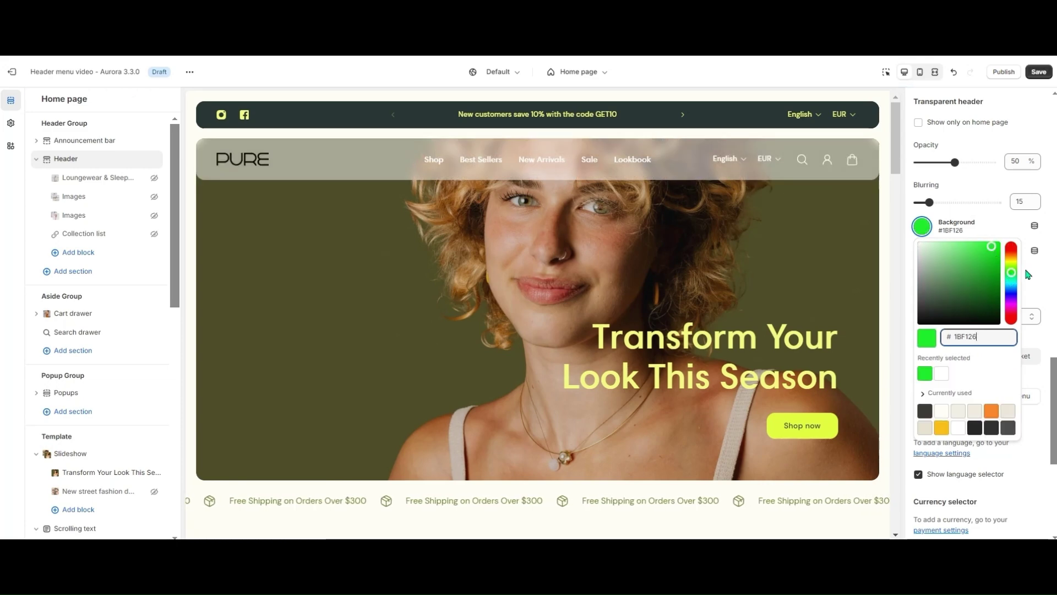
click(1029, 275)
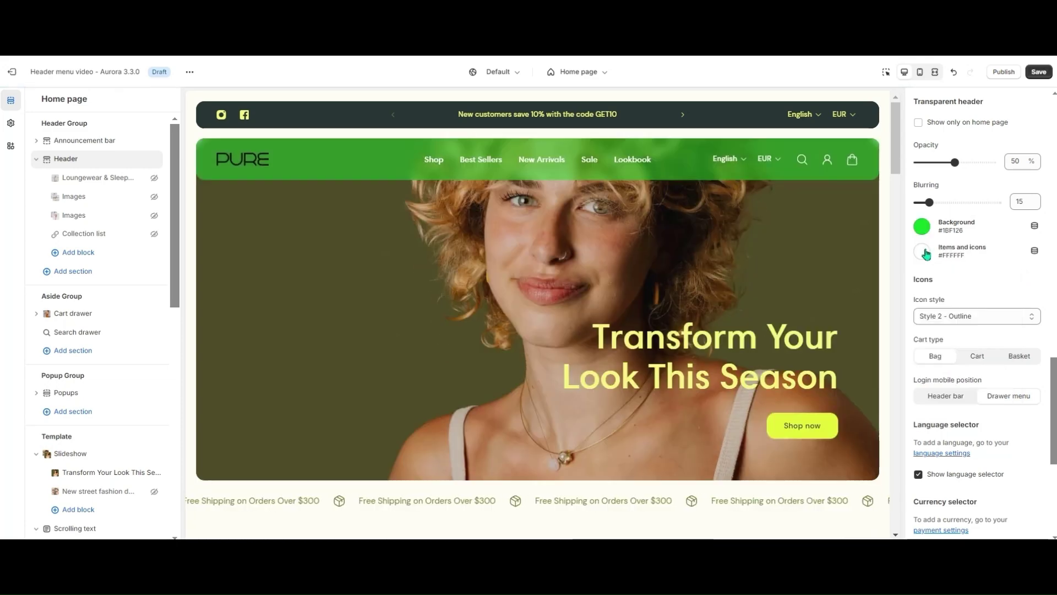
click(926, 253)
drag(1011, 291, 995, 274)
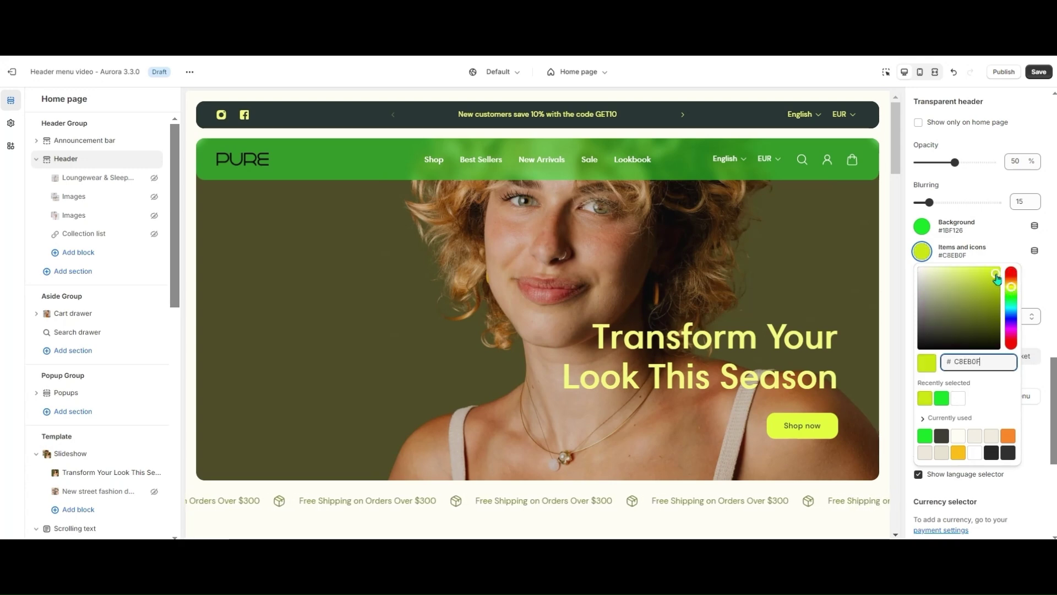
click(1039, 280)
scroll(982, 227, down, 2)
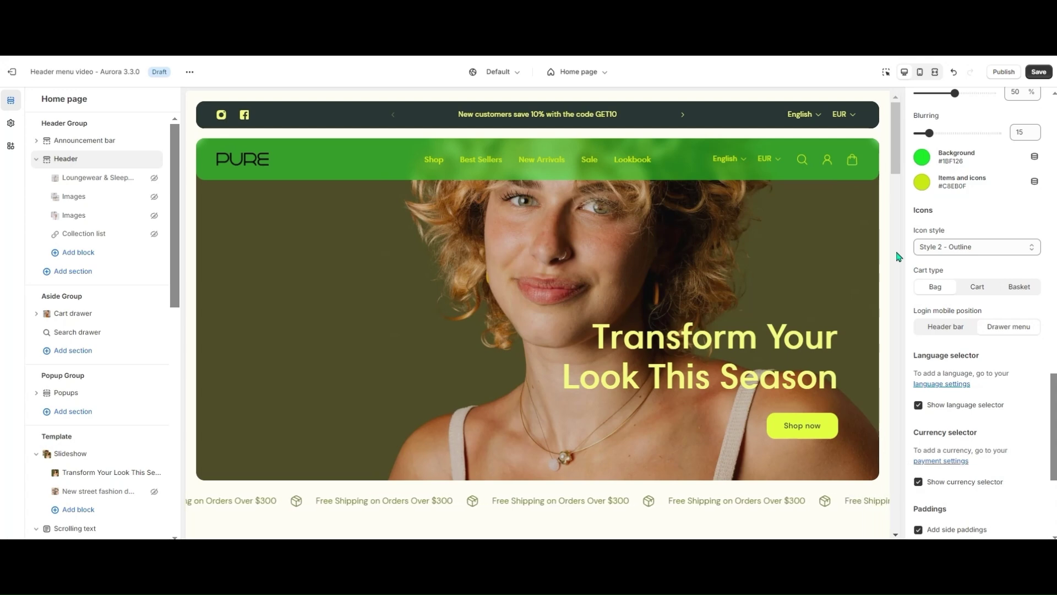
Step: Keep Style 2 - Outline icons, show the login link in the mobile header, and preview the mobile drawer
click(952, 258)
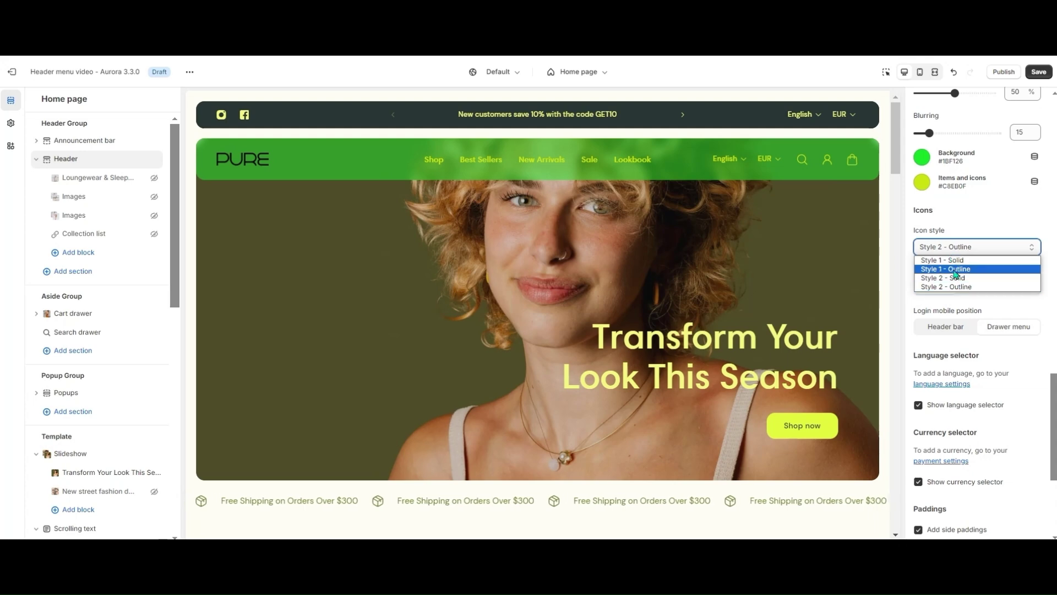
click(996, 209)
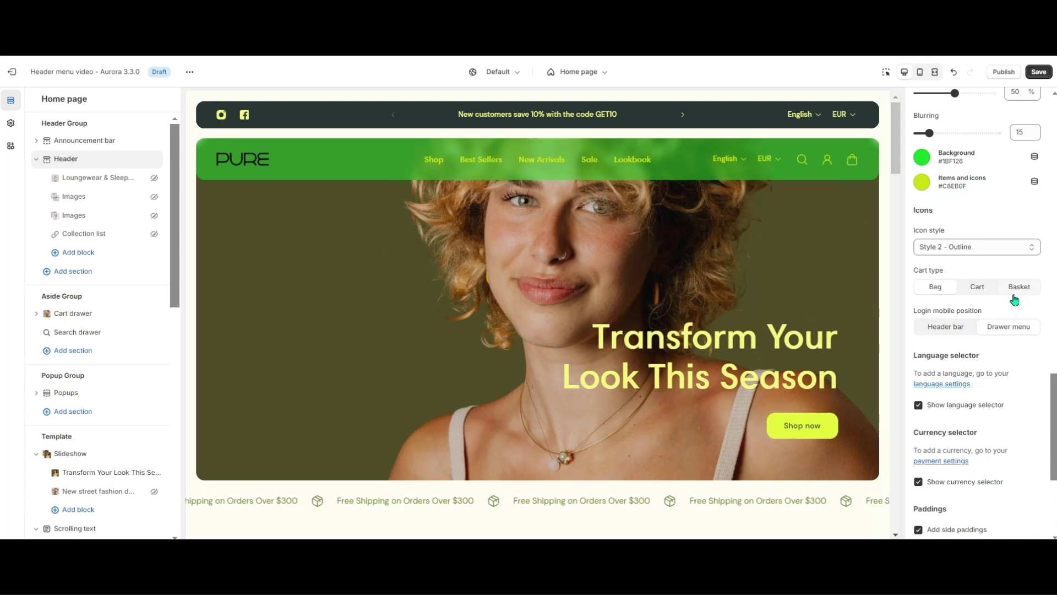
click(934, 72)
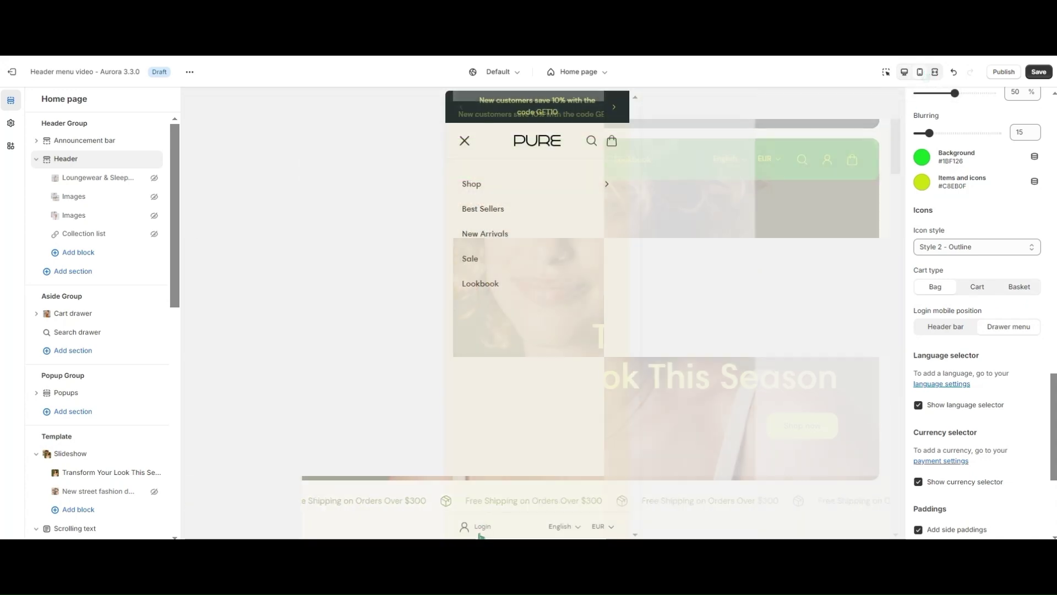
click(465, 141)
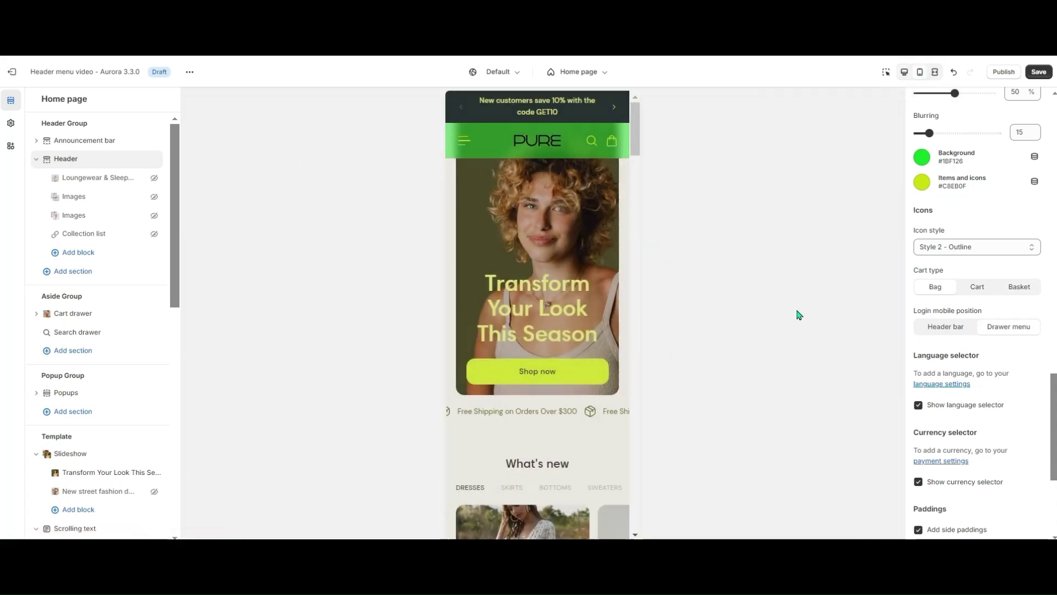
click(927, 326)
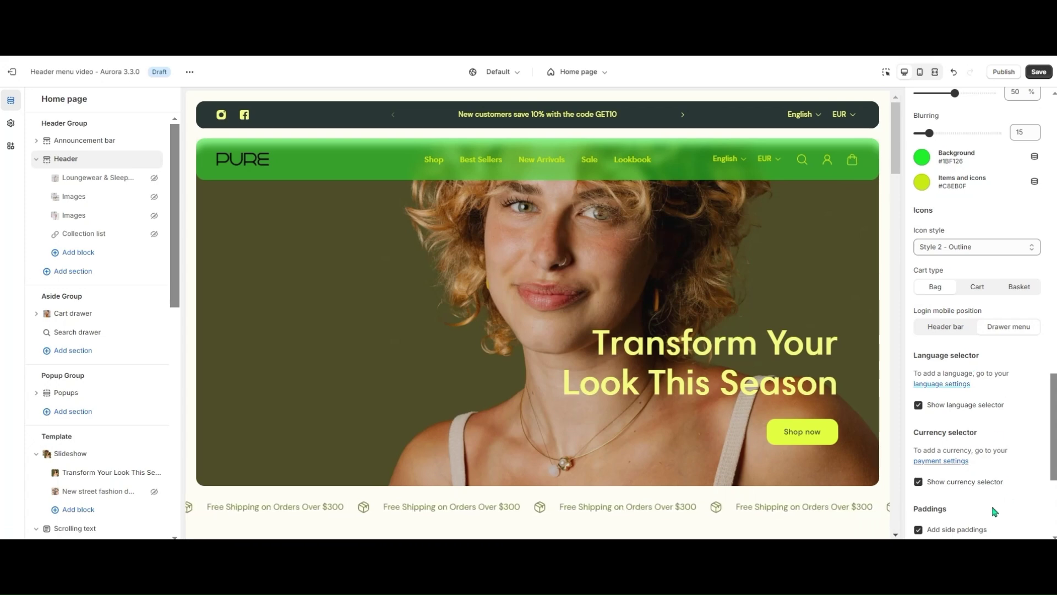
click(919, 76)
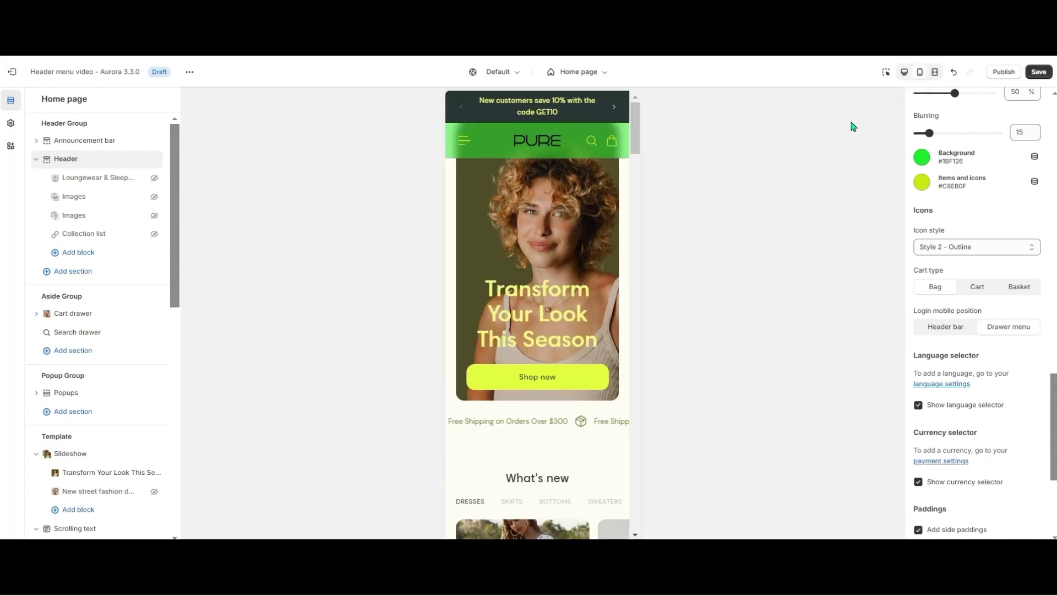
click(472, 141)
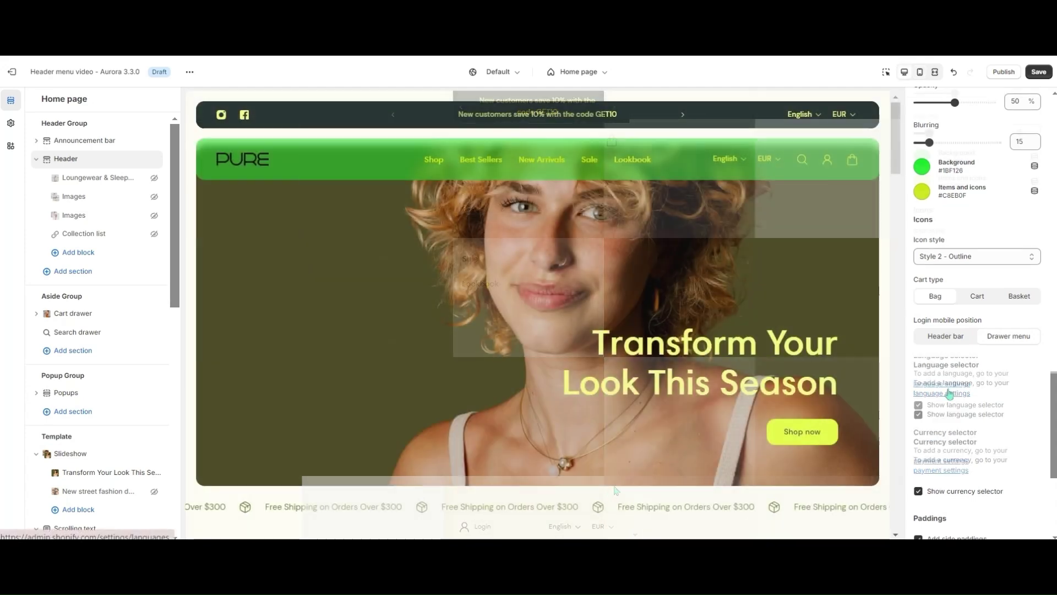
scroll(949, 389, up, 3)
scroll(948, 394, up, 1)
scroll(948, 395, up, 2)
scroll(949, 393, up, 1)
scroll(948, 394, up, 1)
scroll(949, 394, up, 1)
scroll(948, 394, up, 1)
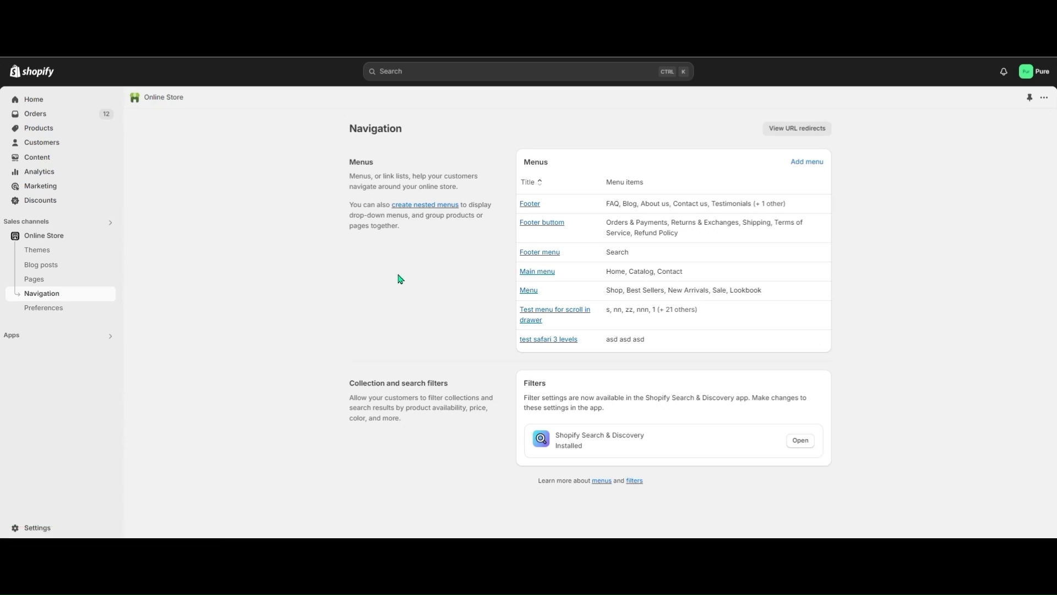
Step: Expand Shop and Clothes in the Menu to reveal Dresses, Blouses and Bodysuits
click(531, 292)
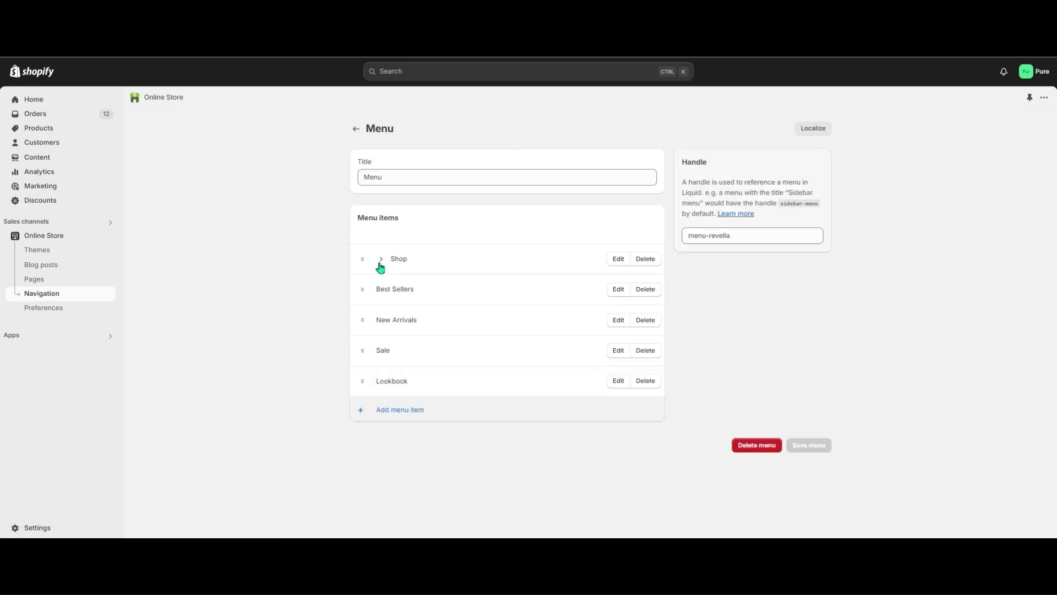
click(381, 263)
click(395, 290)
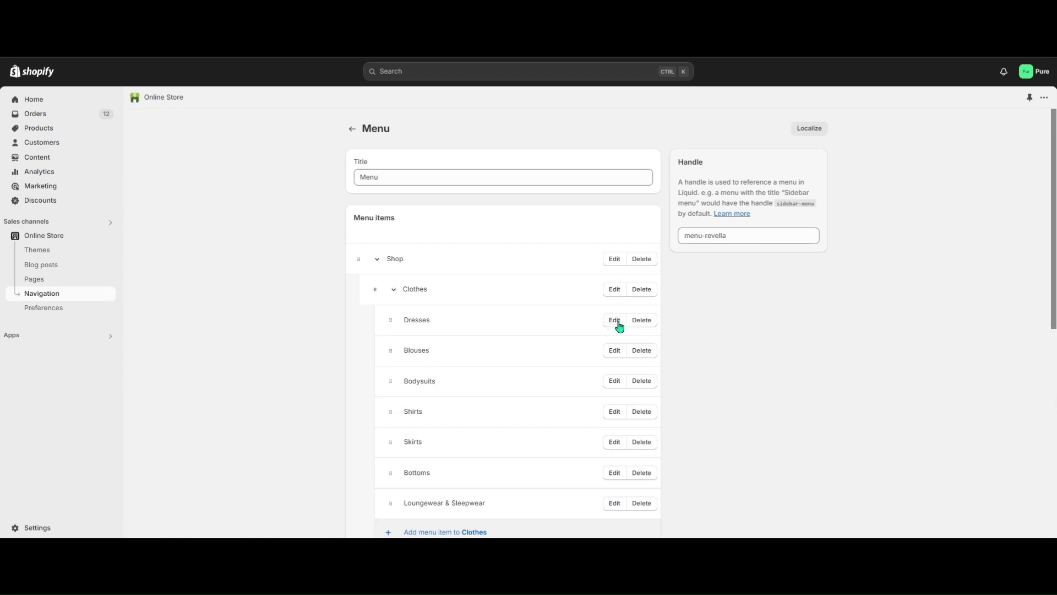
Step: Inspect the Dresses item without saving changes, then drag it lower in the list
click(614, 321)
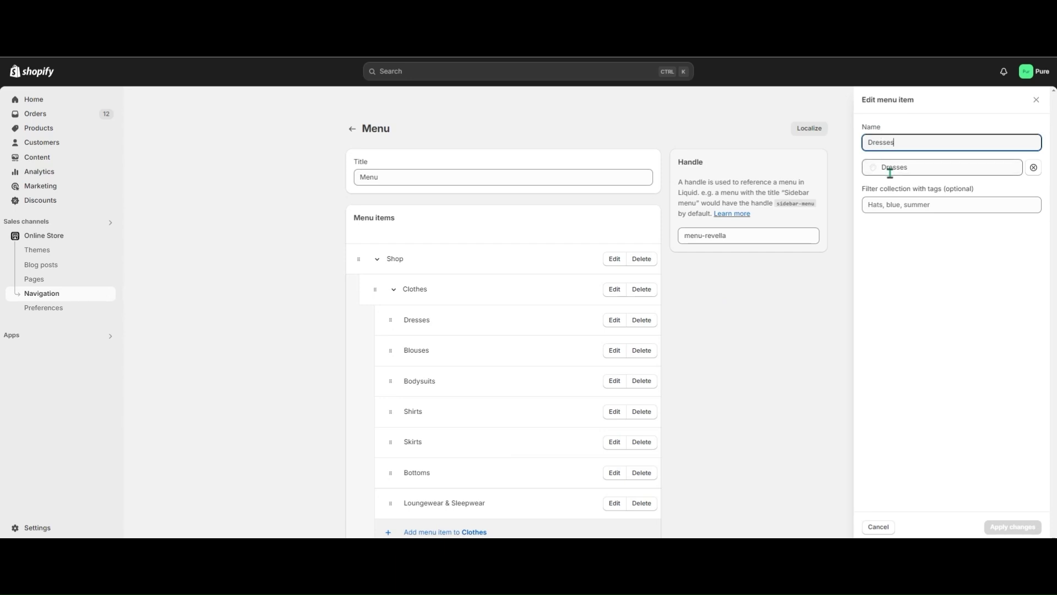
click(878, 527)
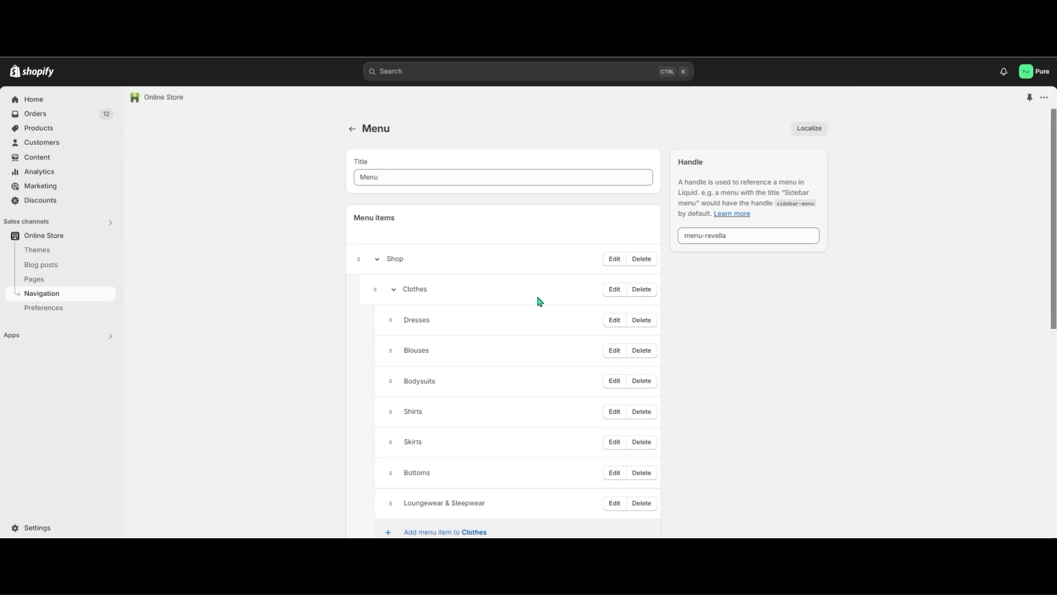
mouse_move(391, 320)
mouse_down()
mouse_move(398, 332)
mouse_move(413, 316)
mouse_up()
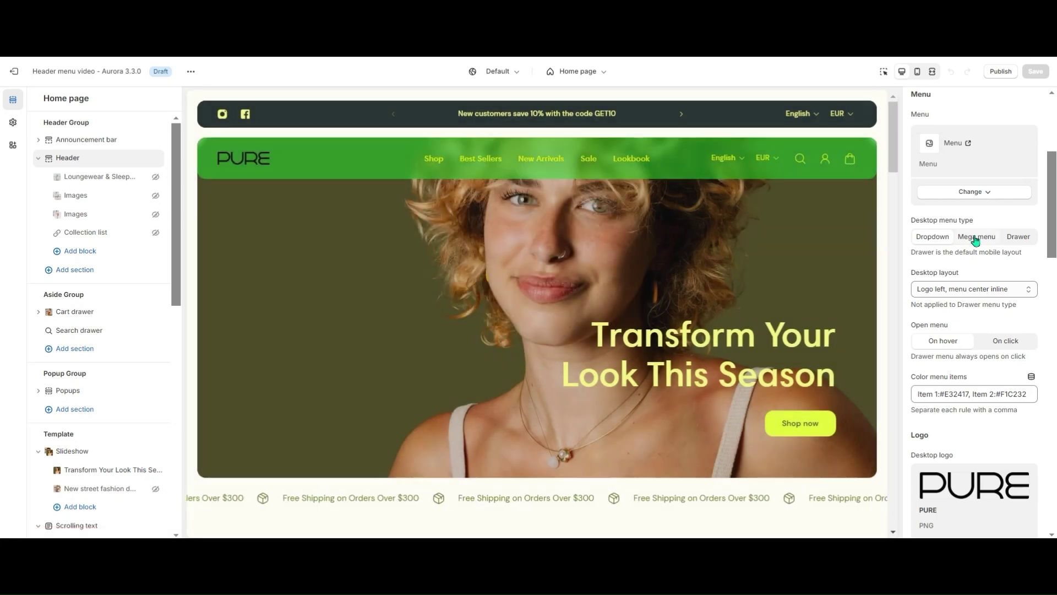
Step: Set Desktop menu type to Mega menu, then try the Drawer style for comparison
click(975, 239)
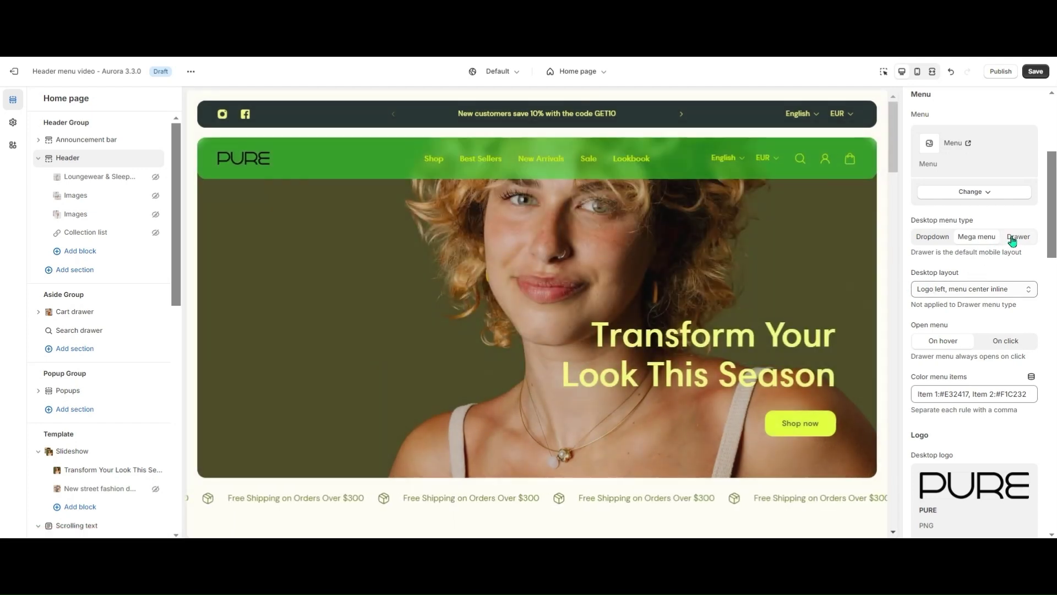
click(1013, 239)
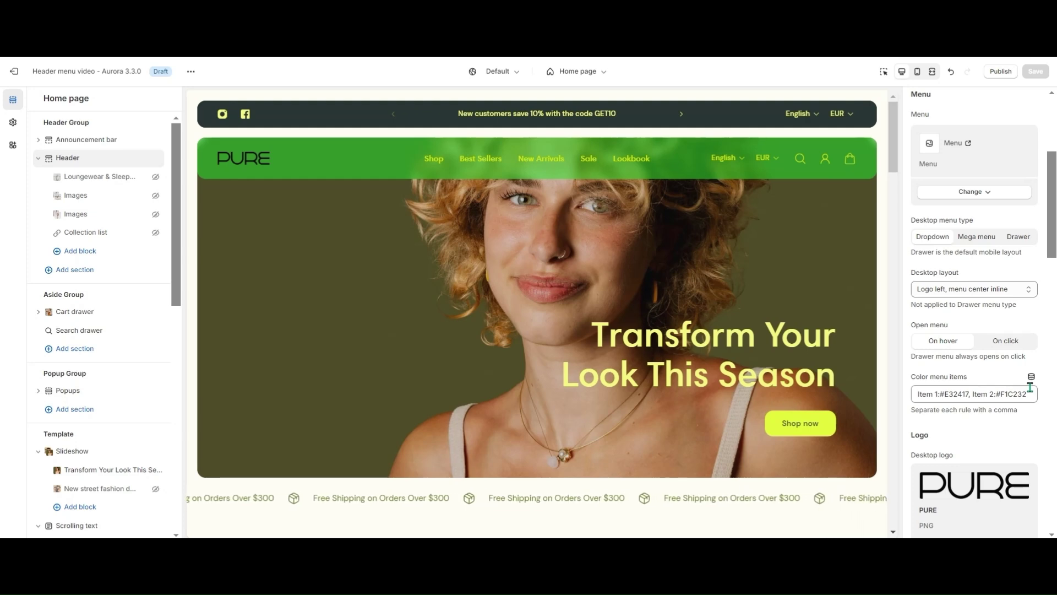
Step: Replace the Color menu items placeholders with Sale:#E32417 and Lookbook:#F1C232
click(922, 395)
double_click(922, 395)
key(BackSpace)
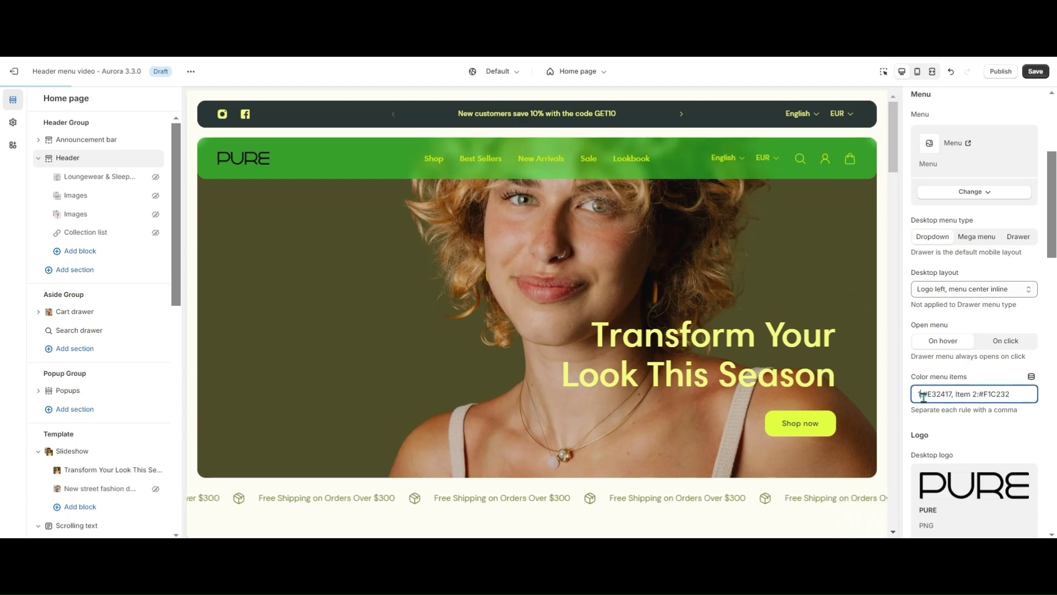
key(Delete)
key(Delete)
key(Delete)
text(Sale:)
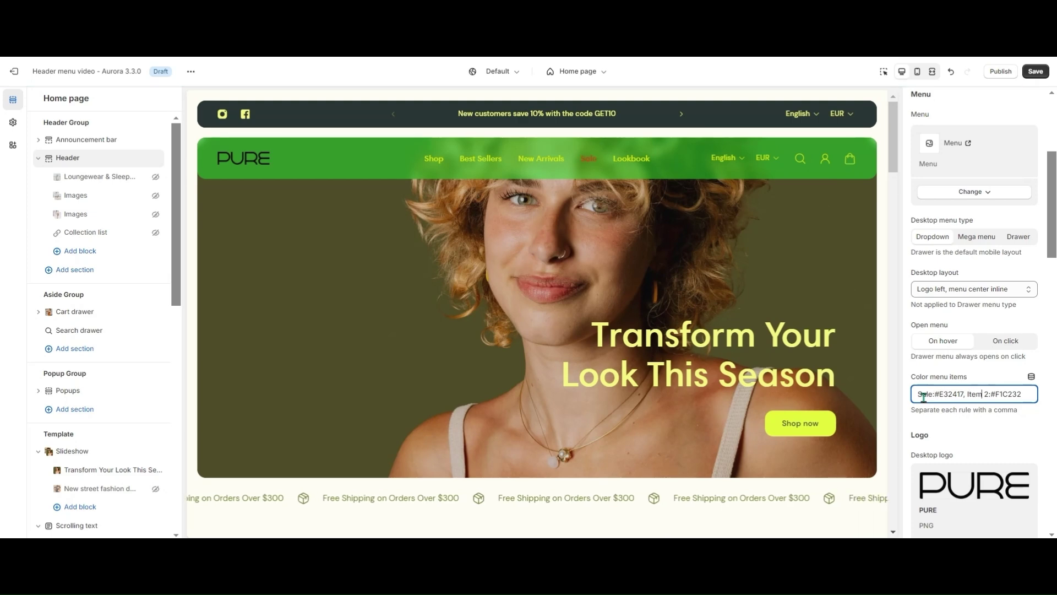
key(BackSpace)
key(BackSpace)
key(BackSpace)
key(BackSpace)
key(BackSpace)
key(BackSpace)
text(Lookbook)
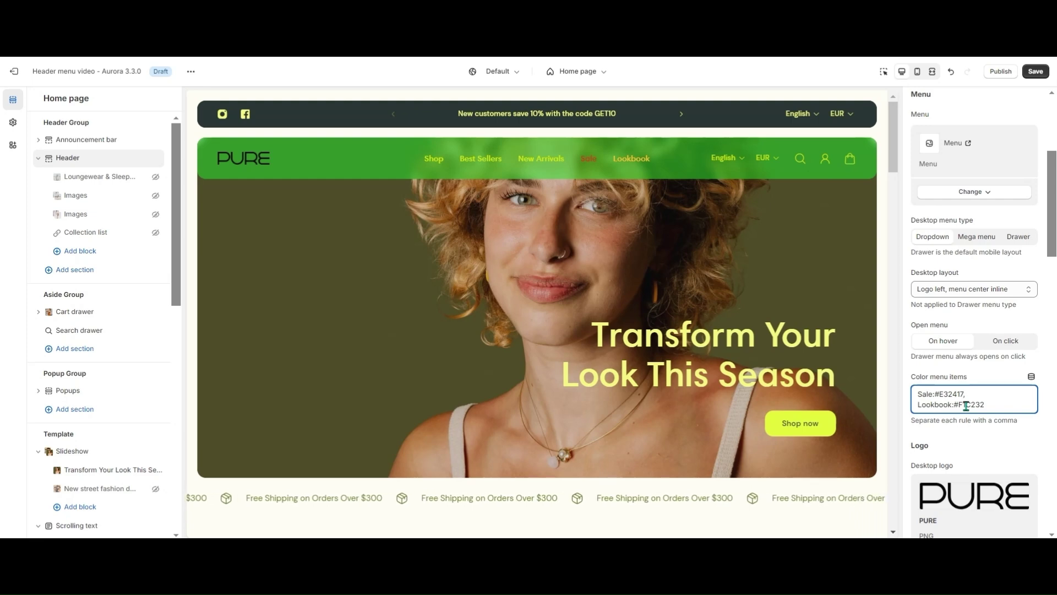
click(191, 242)
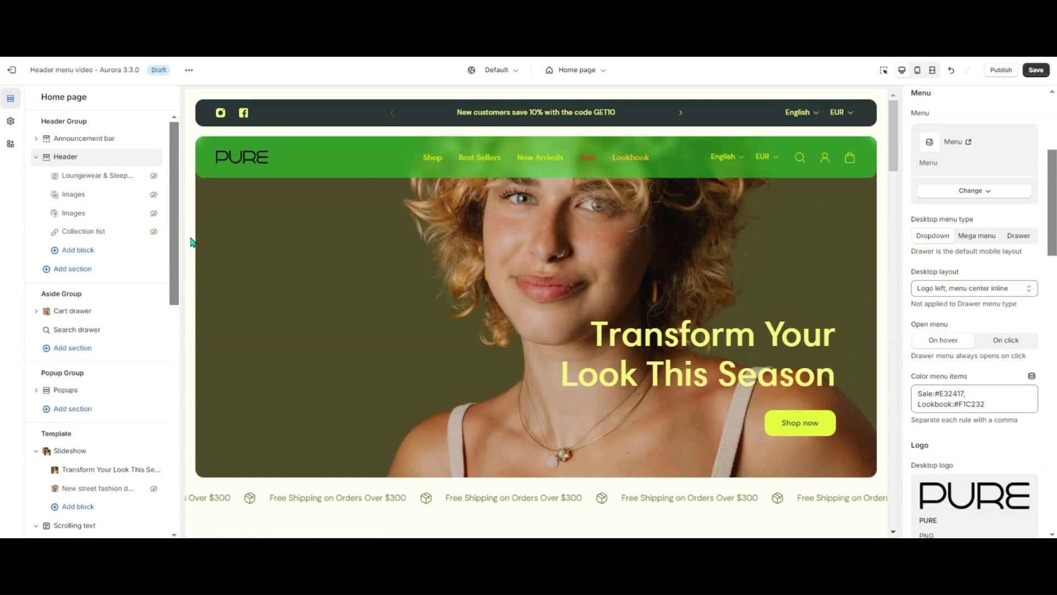
Step: Unhide the Loungewear & Sleepwear and Collection list promo blocks in the Header
click(153, 178)
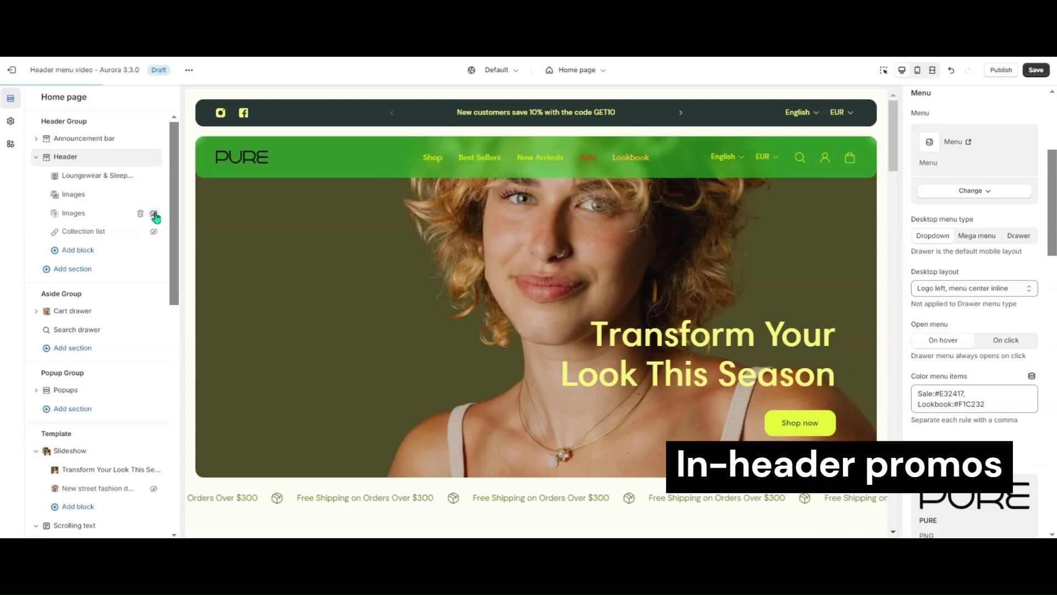
click(155, 235)
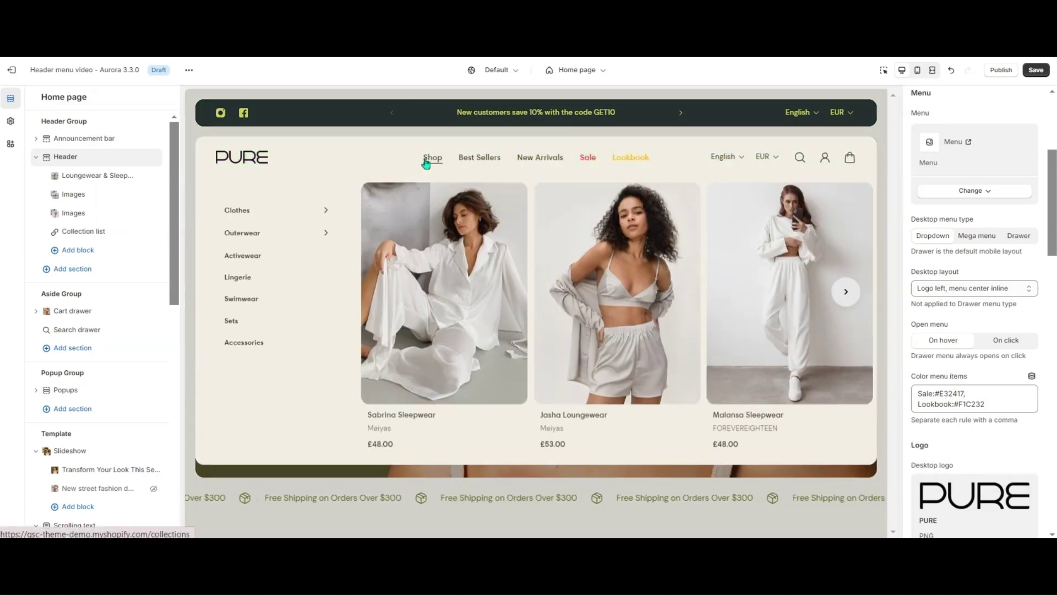
mouse_move(433, 157)
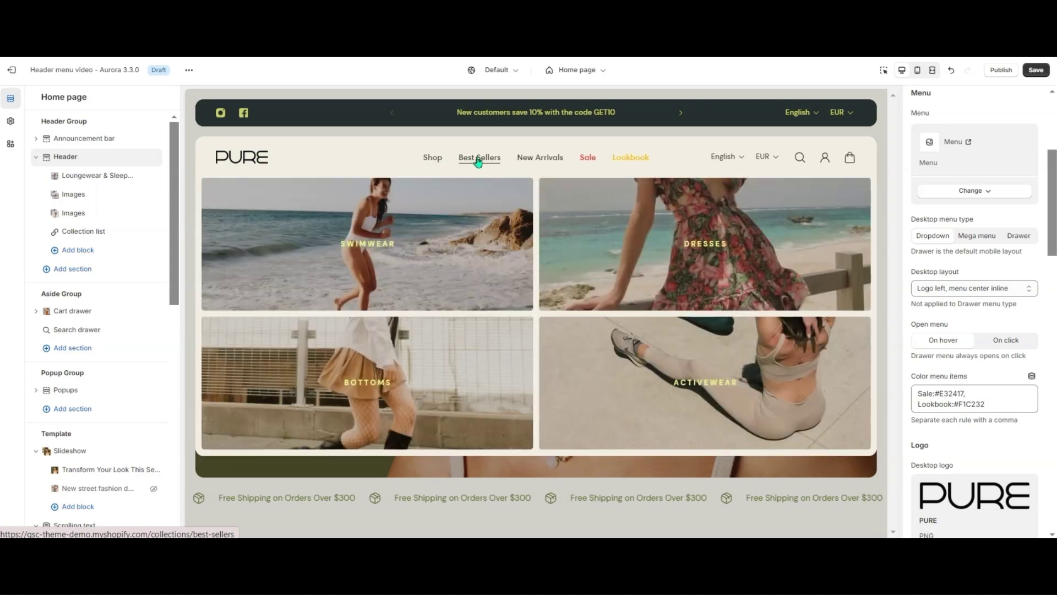
mouse_move(95, 176)
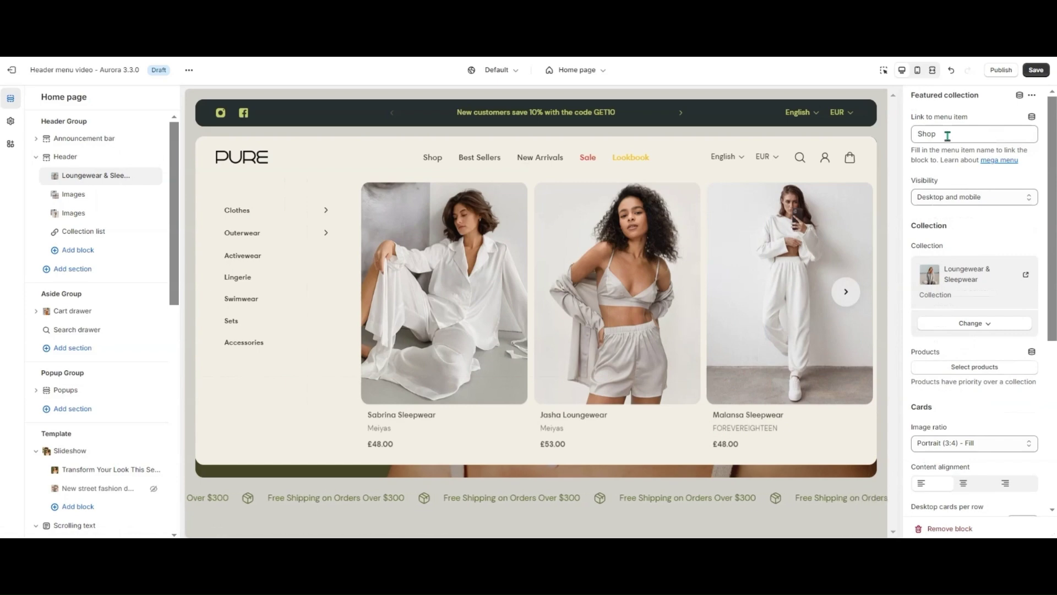
Step: Review the Loungewear & Sleepwear block's Shop menu link, visibility options and addable block types
drag(947, 136, 904, 126)
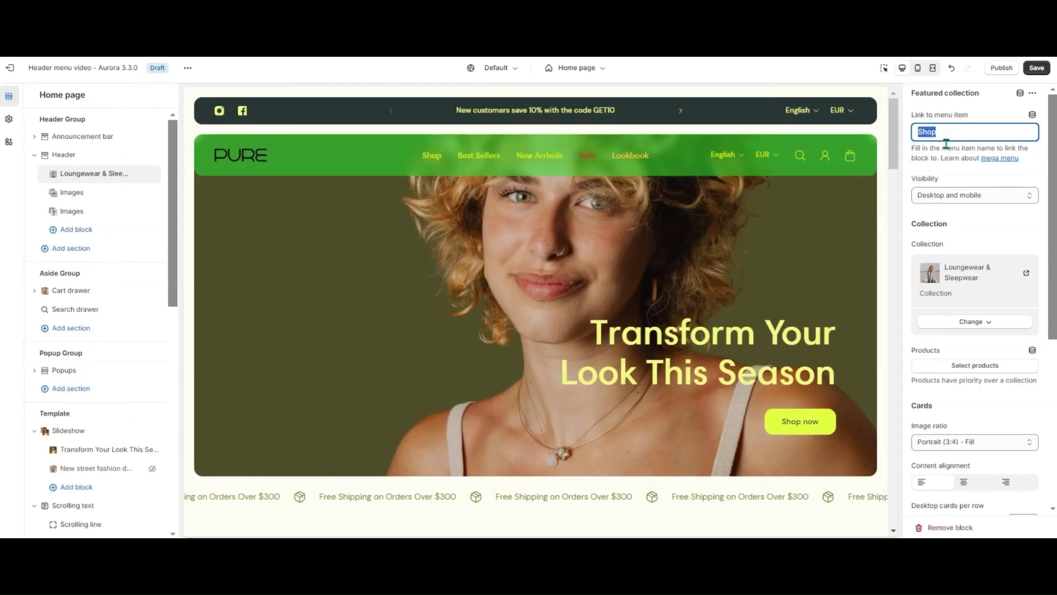
click(952, 194)
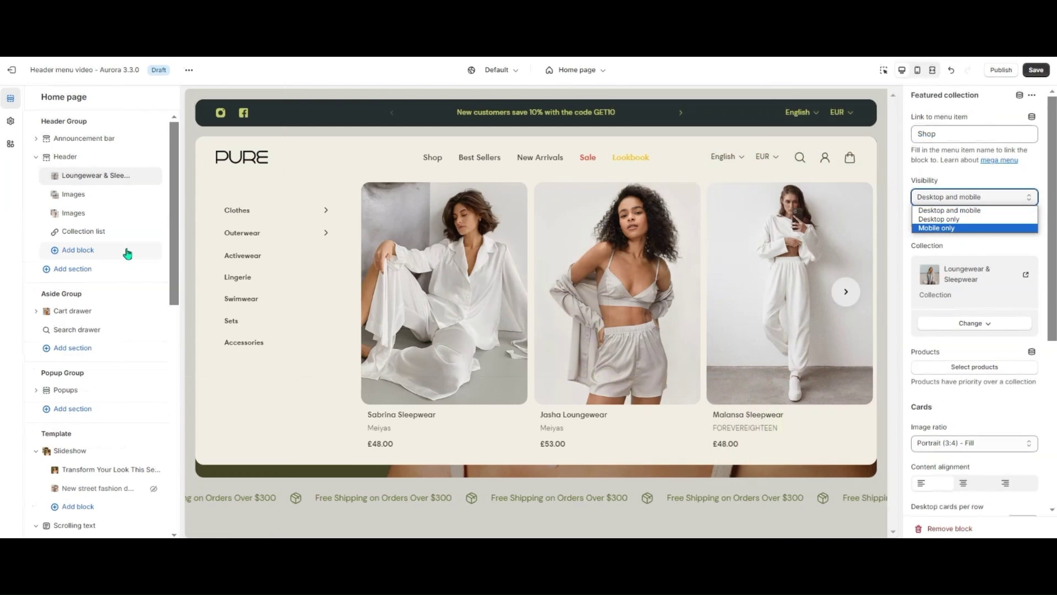
click(127, 254)
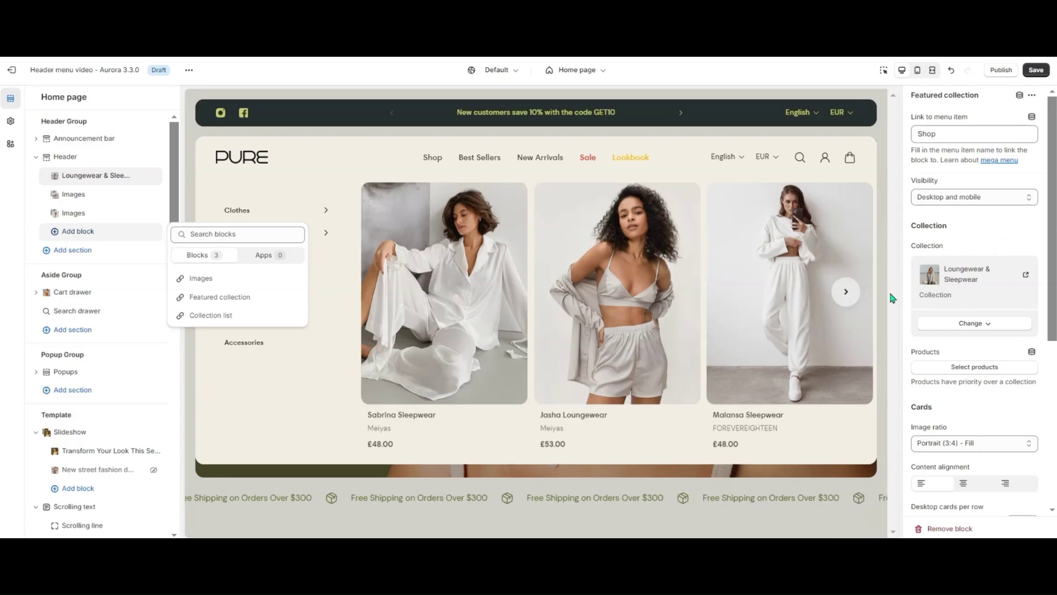
key(Escape)
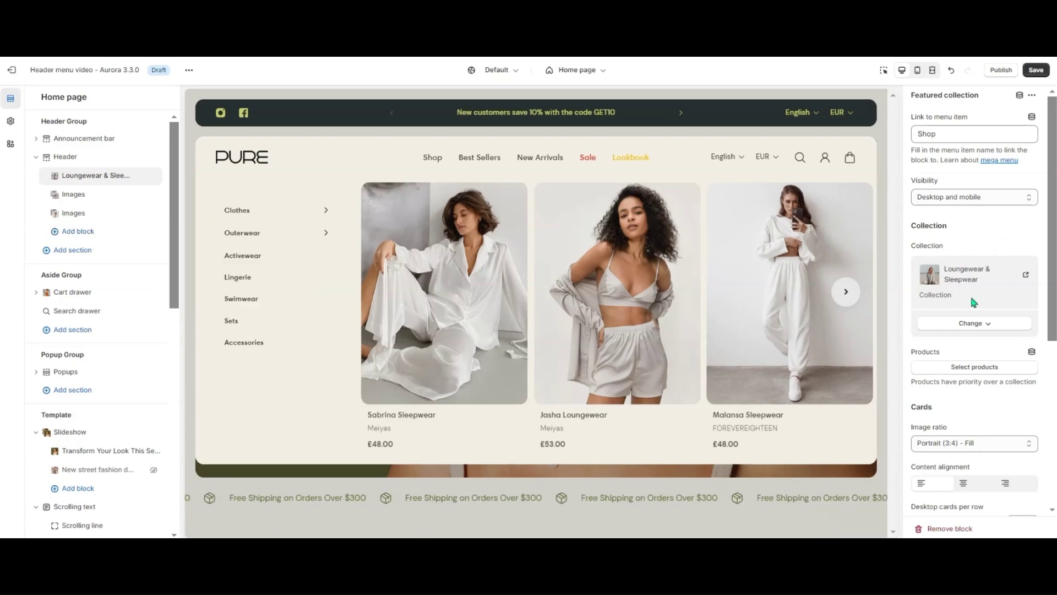
scroll(973, 302, down, 2)
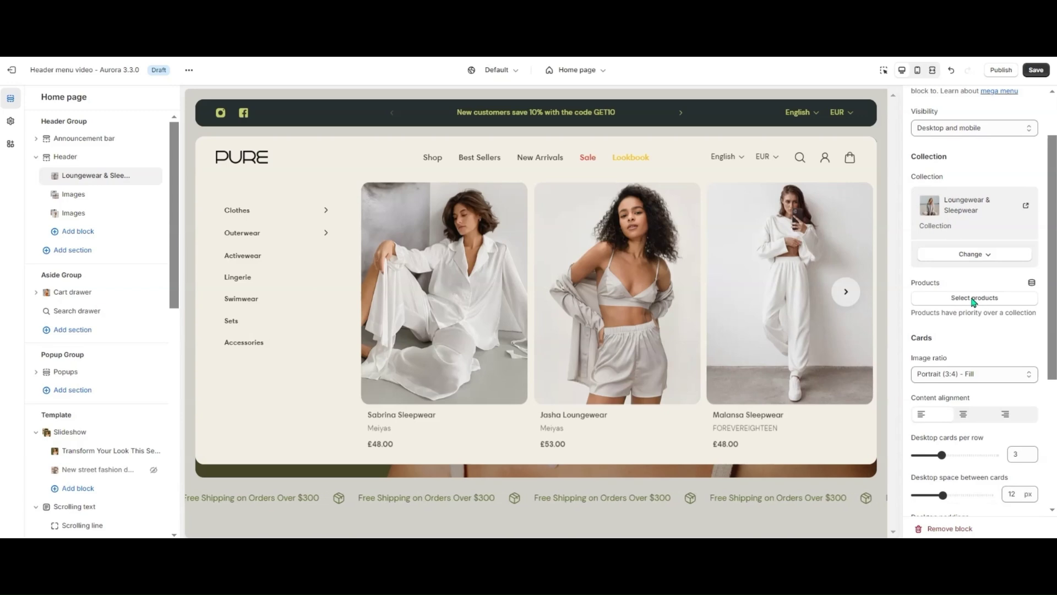
scroll(974, 303, down, 1)
scroll(974, 303, down, 1)
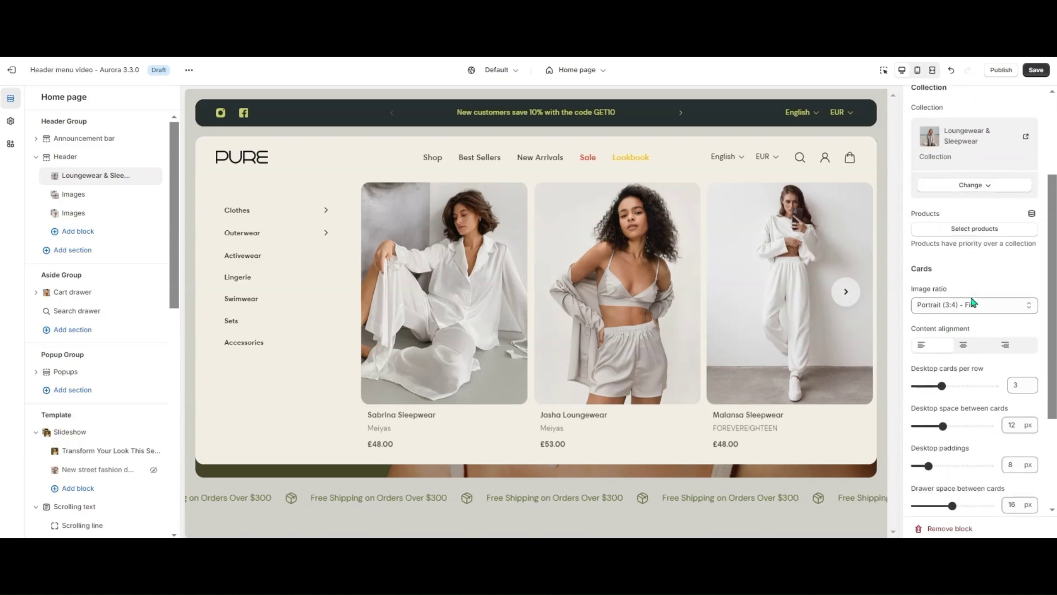
scroll(973, 302, down, 1)
scroll(973, 302, down, 1)
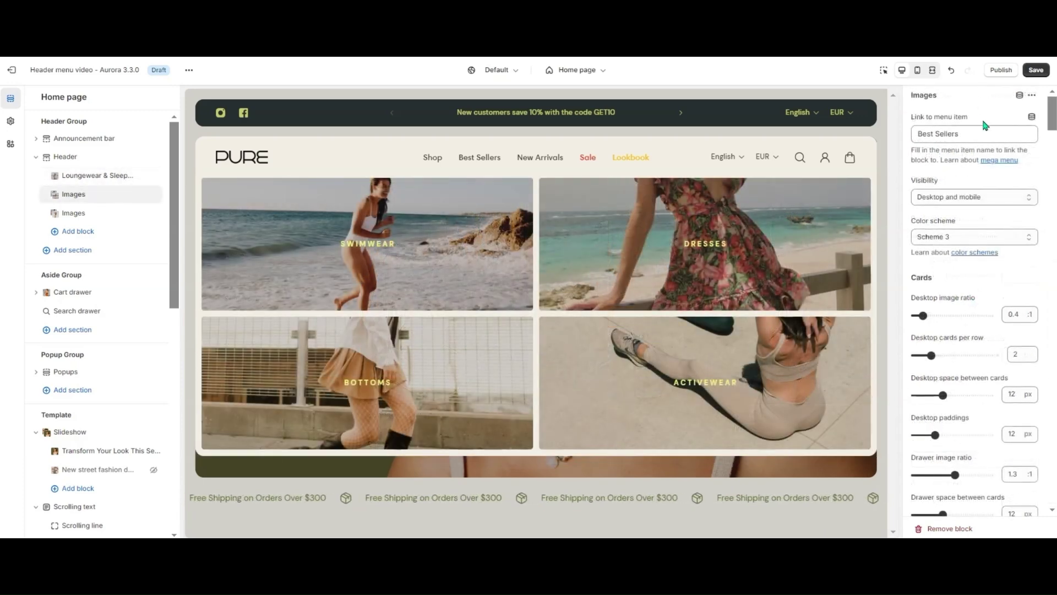
scroll(992, 190, down, 1)
scroll(995, 192, down, 2)
scroll(996, 193, down, 1)
scroll(998, 200, down, 1)
scroll(998, 200, down, 1)
scroll(998, 201, down, 2)
scroll(998, 199, down, 2)
scroll(998, 200, down, 1)
scroll(998, 200, down, 1)
scroll(998, 200, down, 2)
scroll(998, 200, down, 2)
scroll(998, 199, down, 2)
scroll(997, 200, down, 2)
scroll(999, 200, up, 10)
scroll(997, 200, up, 2)
scroll(998, 201, up, 2)
scroll(998, 200, up, 2)
scroll(998, 199, up, 1)
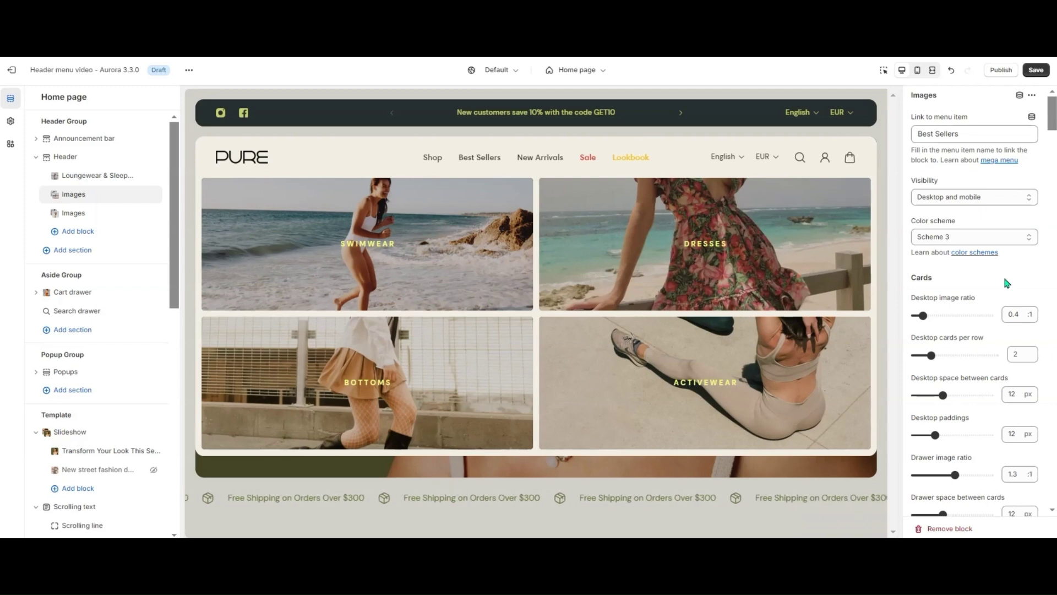
scroll(1006, 283, down, 2)
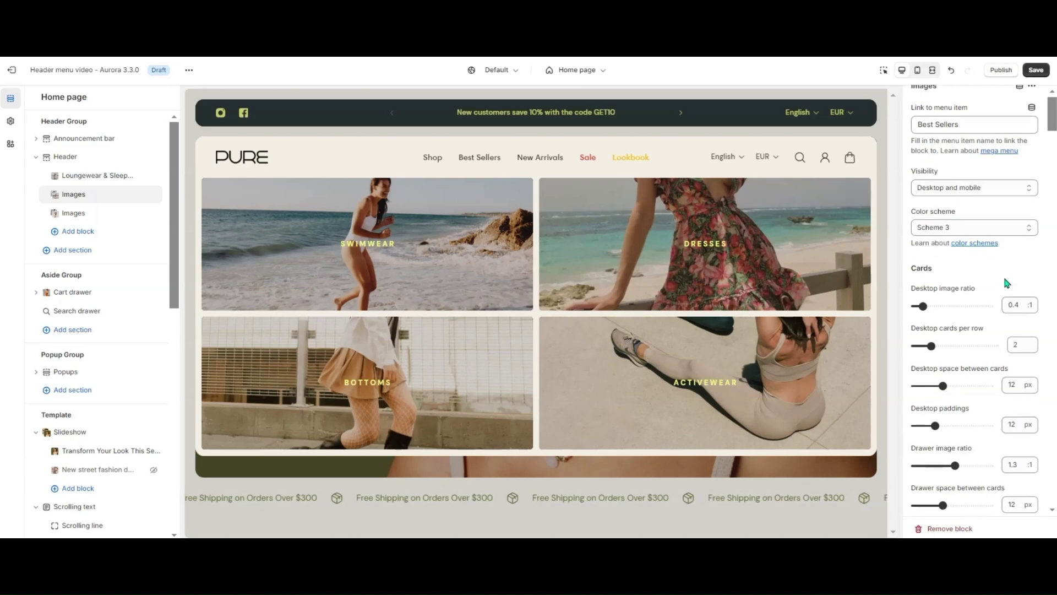
scroll(1006, 284, down, 2)
scroll(1006, 283, down, 6)
scroll(1006, 284, down, 4)
scroll(1006, 283, down, 4)
scroll(1003, 274, down, 2)
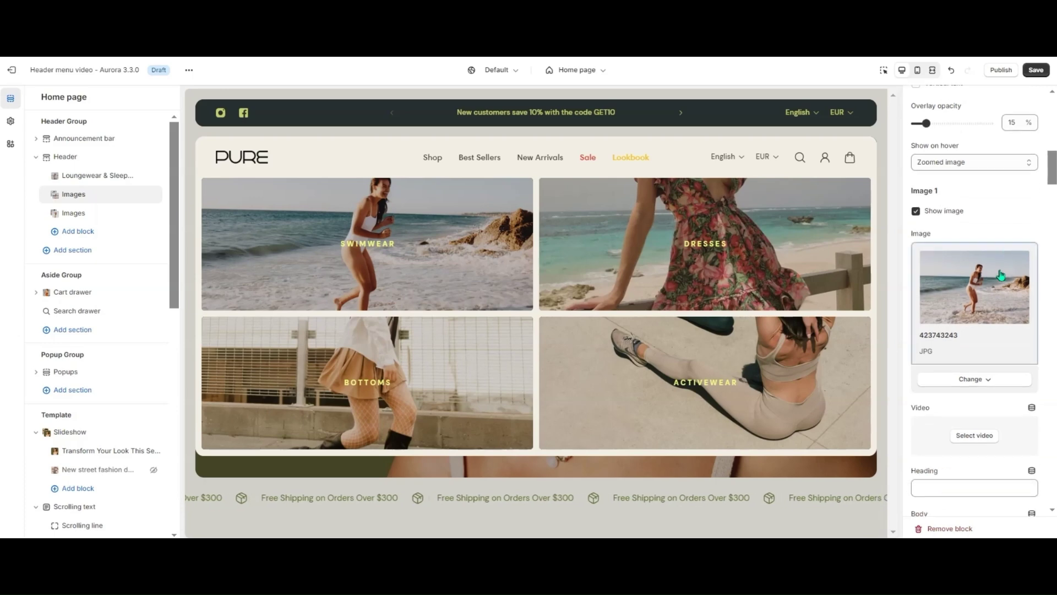
scroll(975, 273, down, 4)
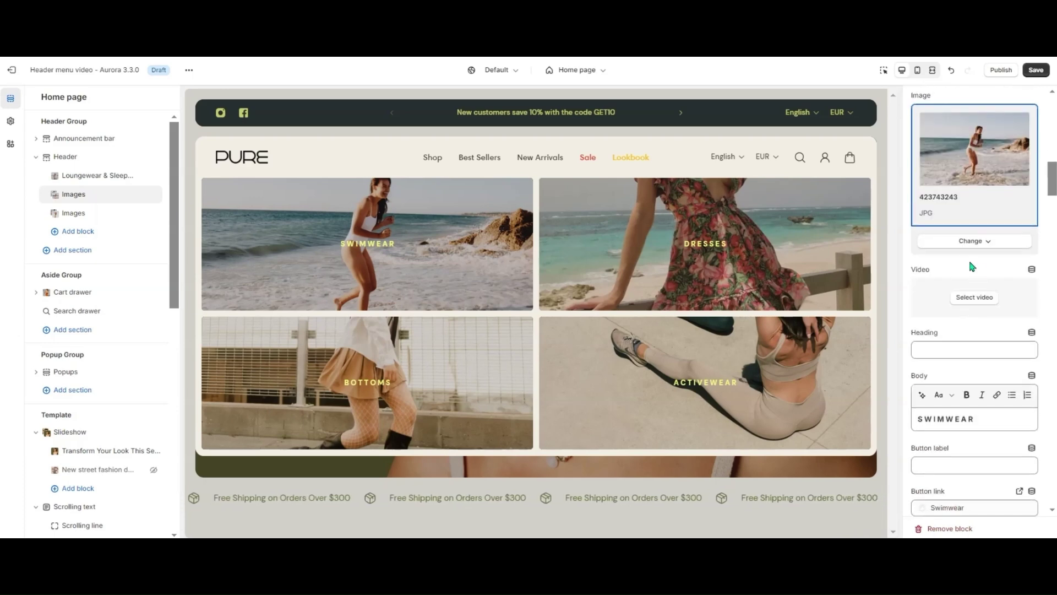
scroll(967, 300, up, 4)
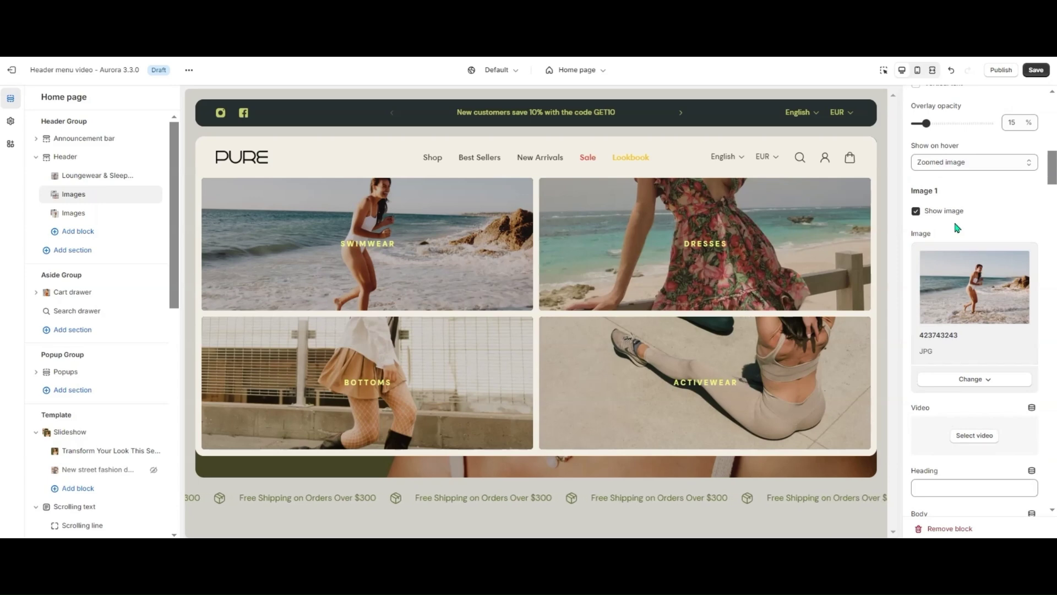